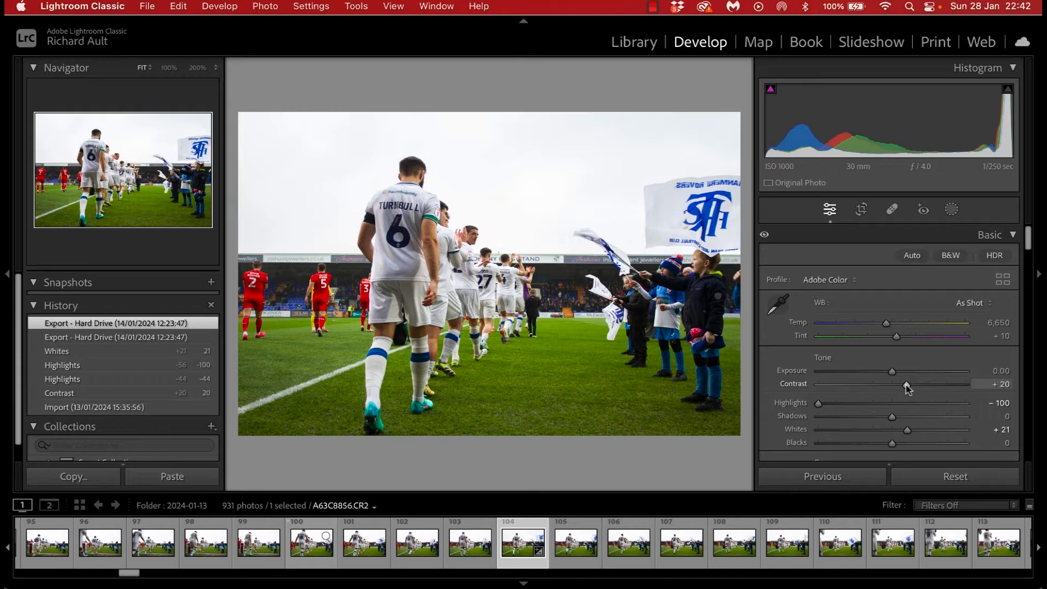
Raise the match photo's Contrast to +65 and warm its white balance Temp to 7,489.
drag(908, 385, 934, 385)
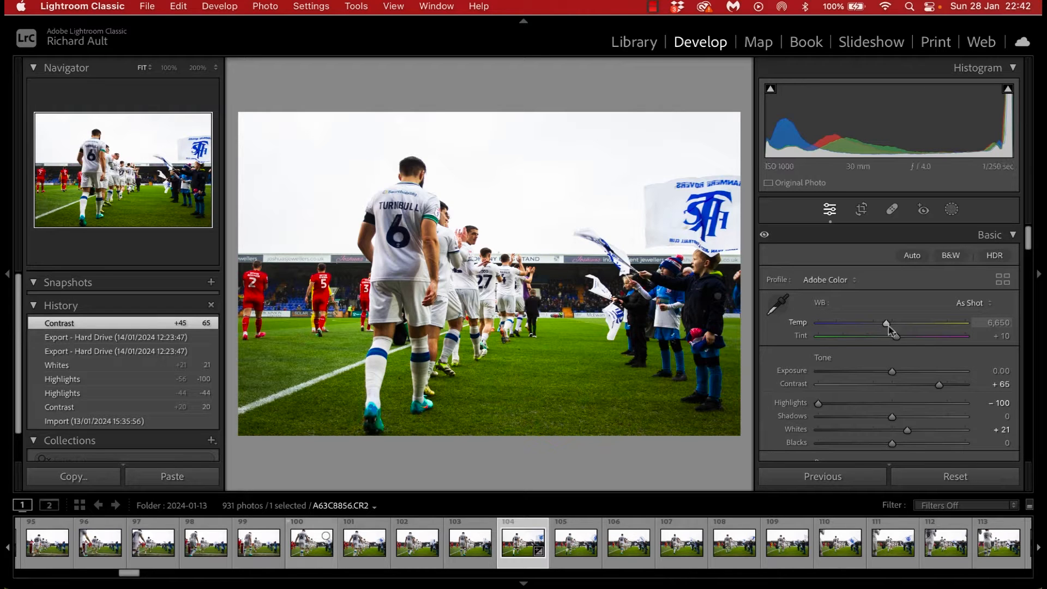
mouse_move(887, 324)
mouse_down()
mouse_move(861, 323)
mouse_move(899, 323)
mouse_up()
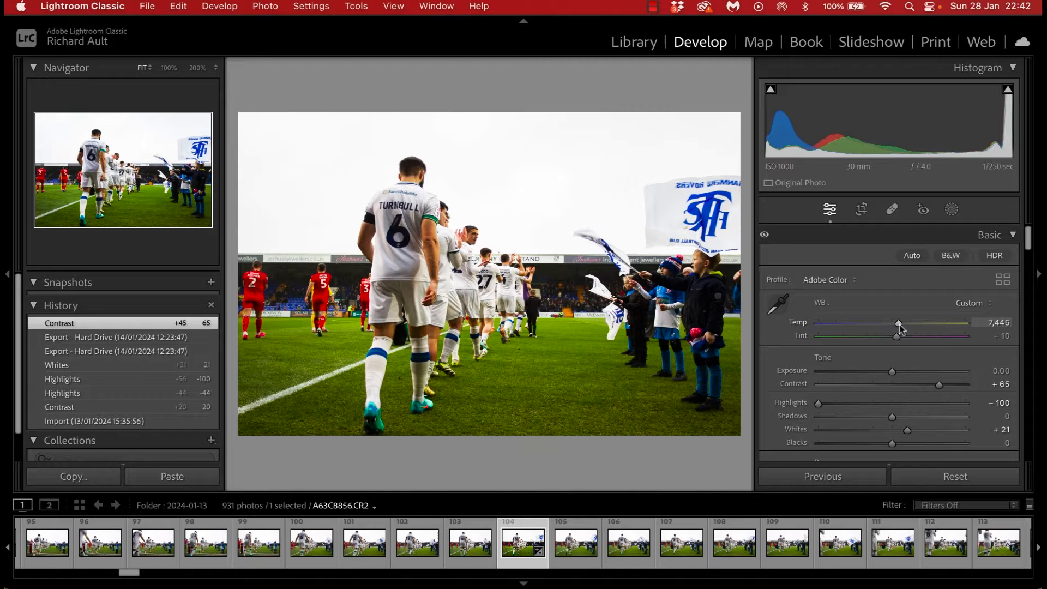
drag(898, 325, 899, 325)
Open the export settings for the photo and set the destination to a new folder named DEMO inside Dropbox.
click(156, 9)
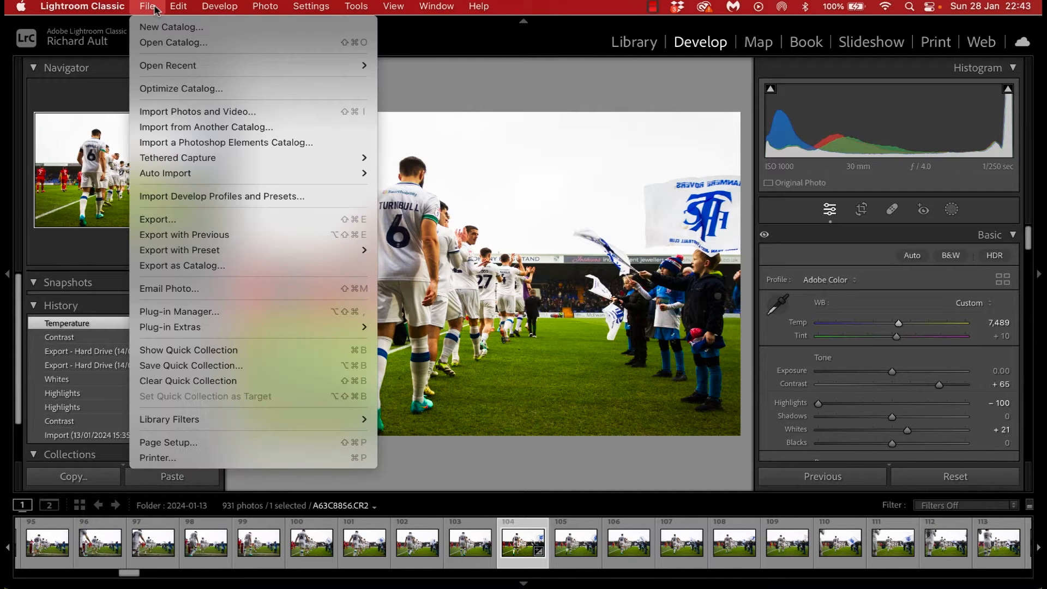
click(208, 219)
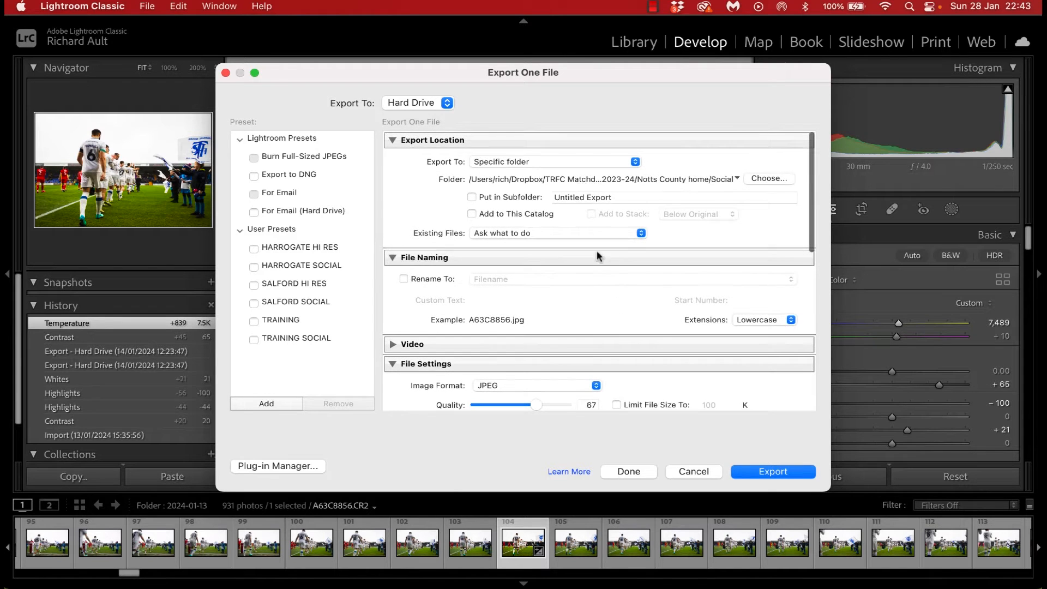
click(767, 179)
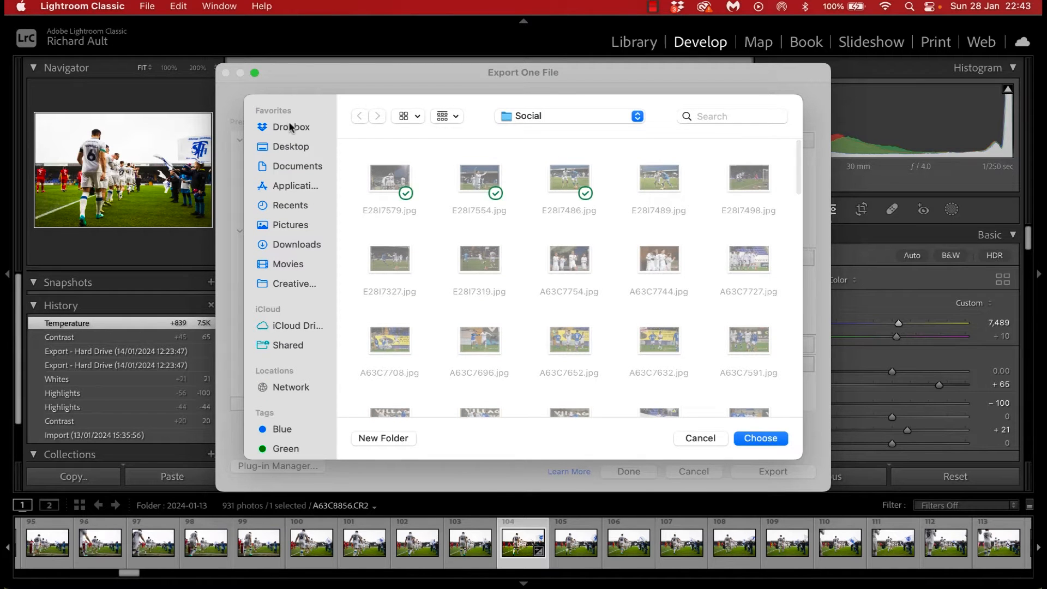
click(290, 127)
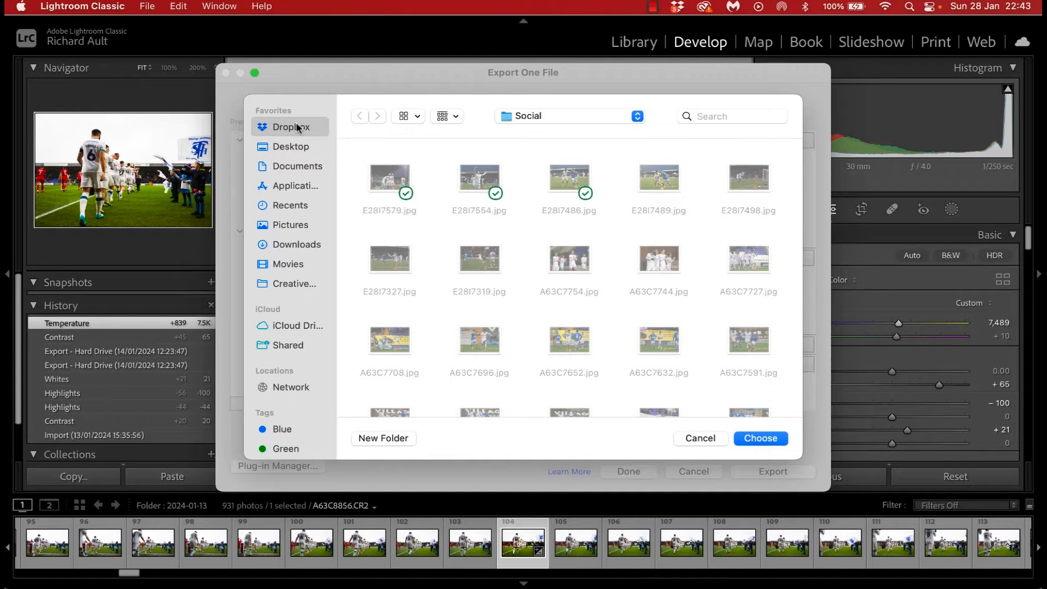
click(392, 438)
text(D)
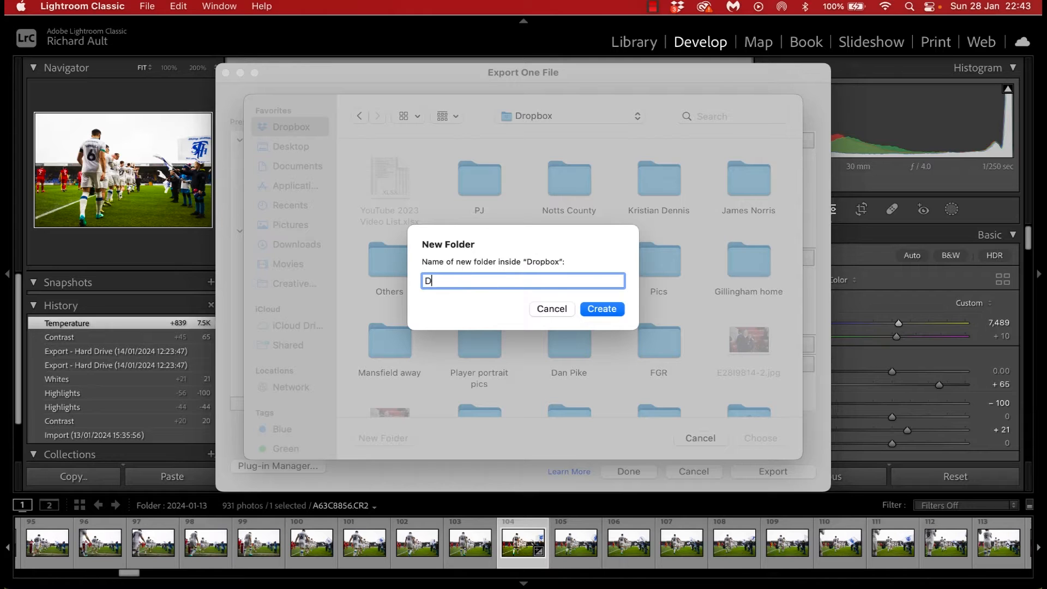
text(EMO)
key(Return)
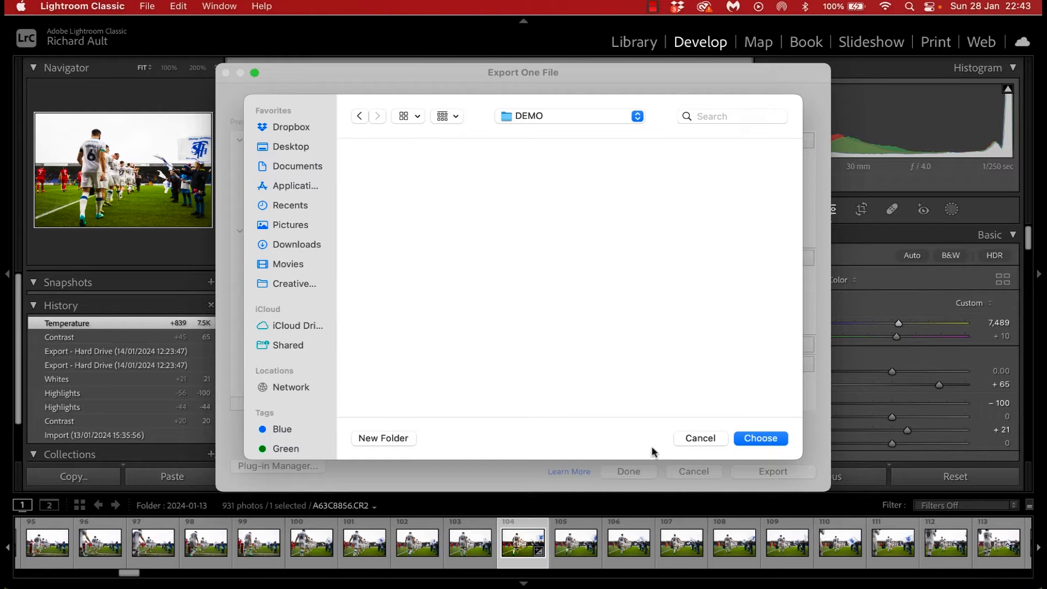
click(749, 439)
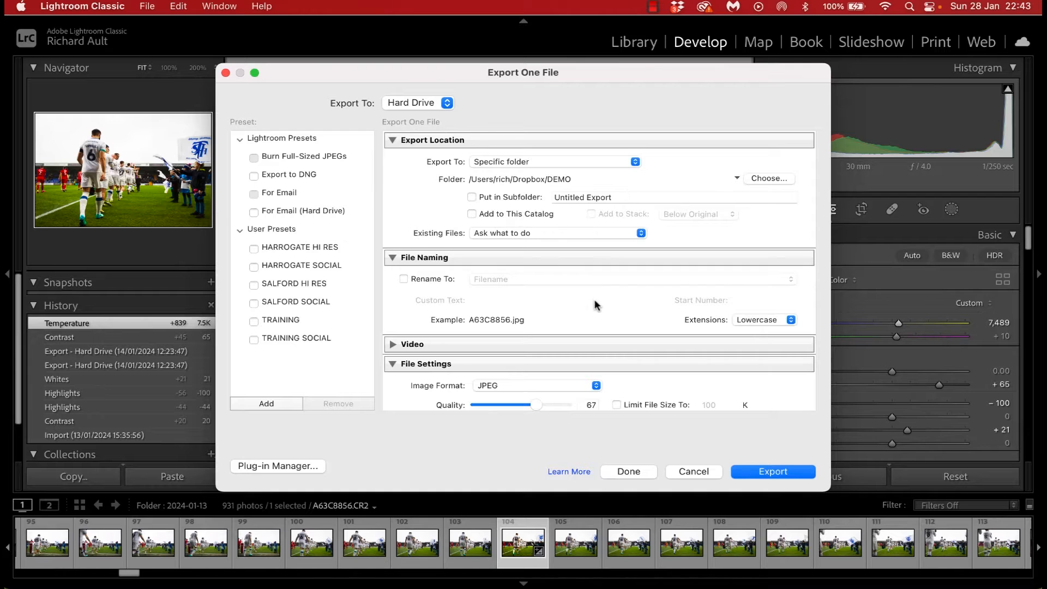
Keep JPEG as the export's image format and set its quality to 100.
scroll(599, 304, down, 5)
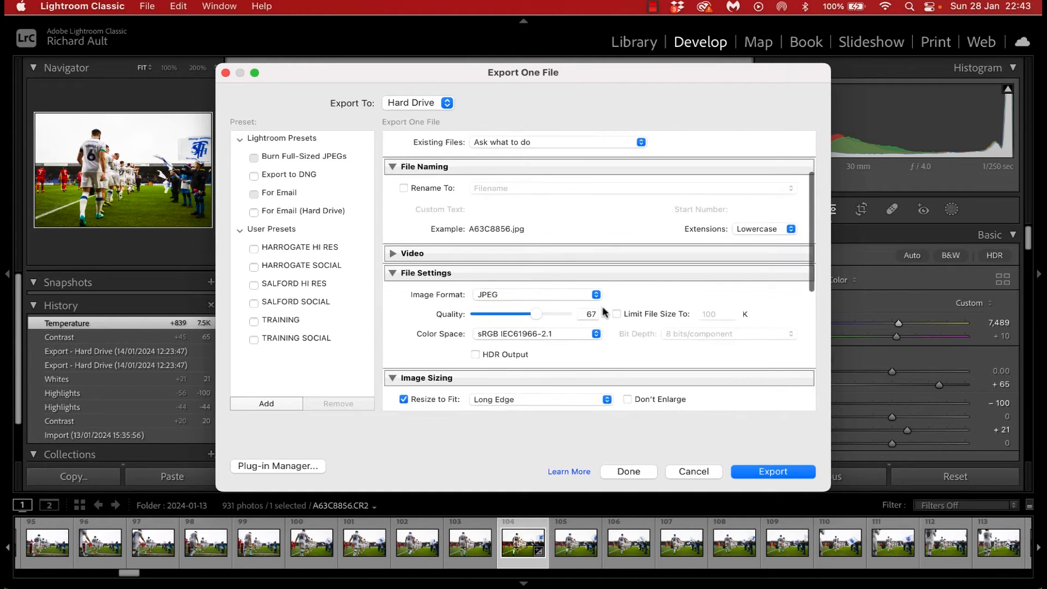
scroll(602, 309, up, 4)
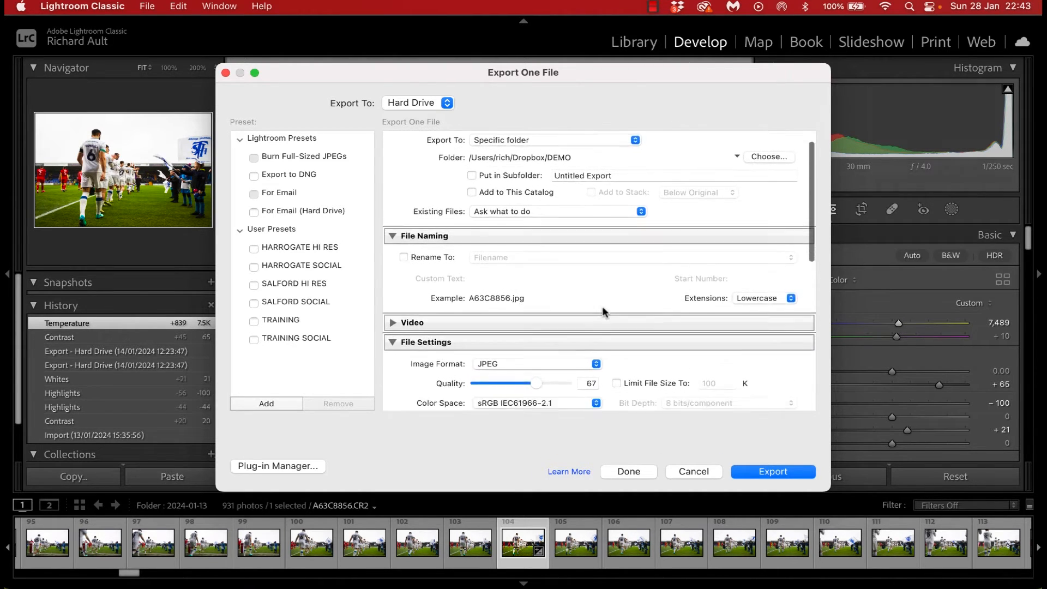
scroll(602, 309, down, 6)
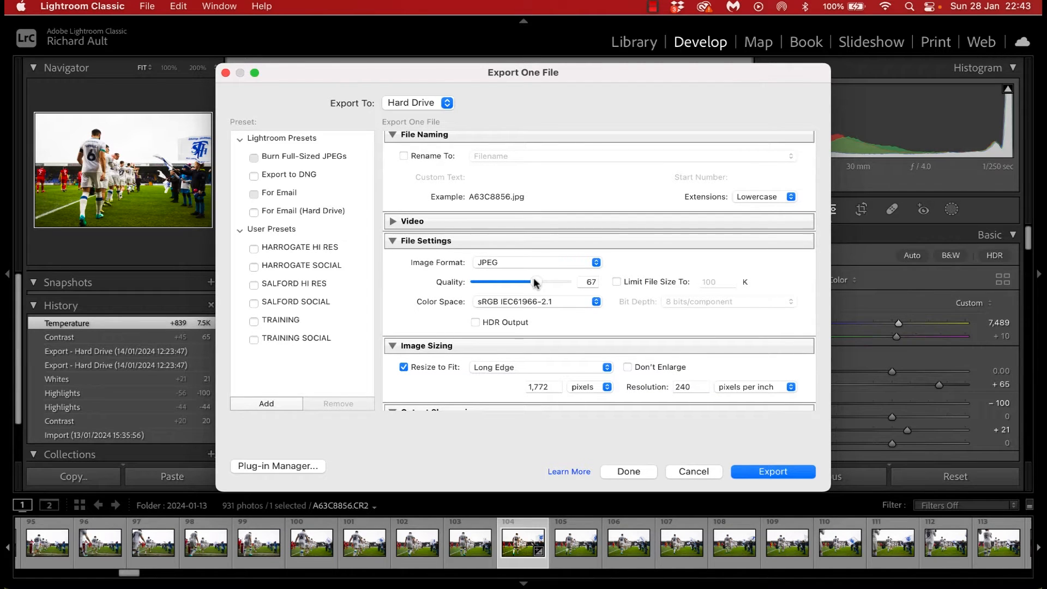
drag(533, 281, 589, 282)
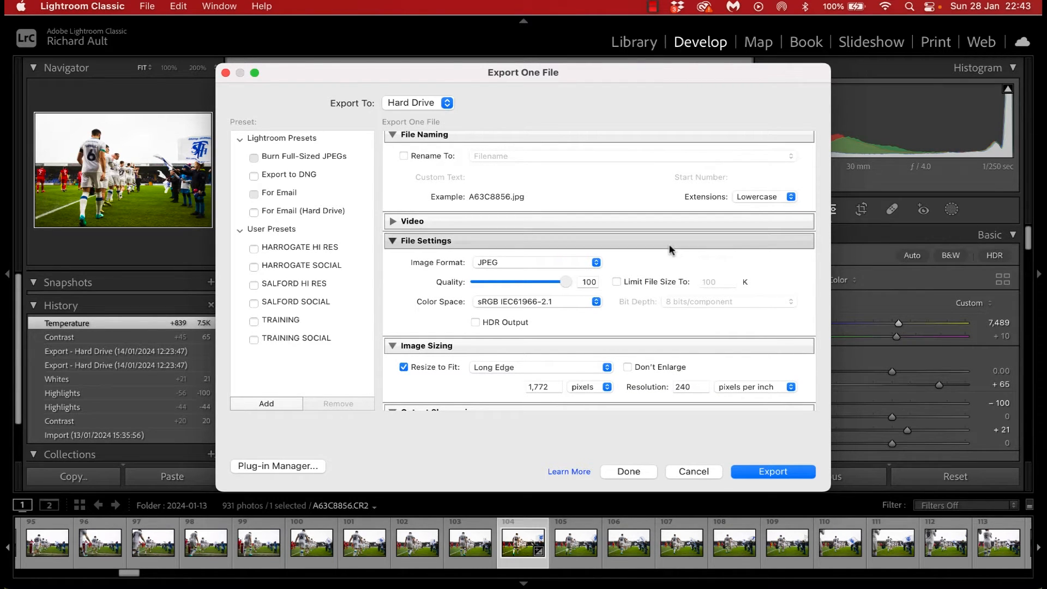
scroll(669, 249, up, 5)
scroll(670, 250, down, 1)
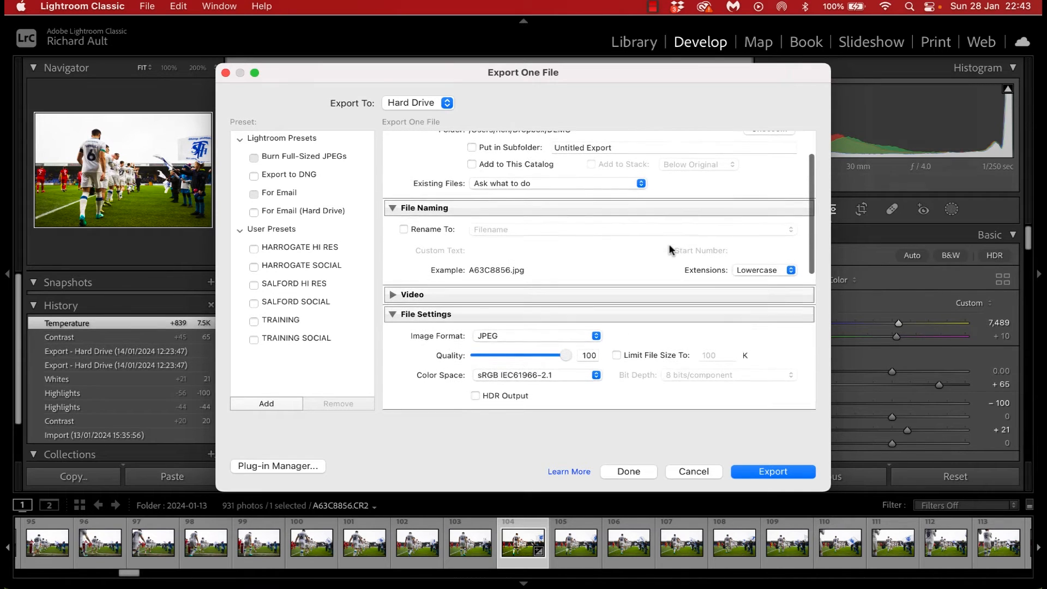
click(596, 335)
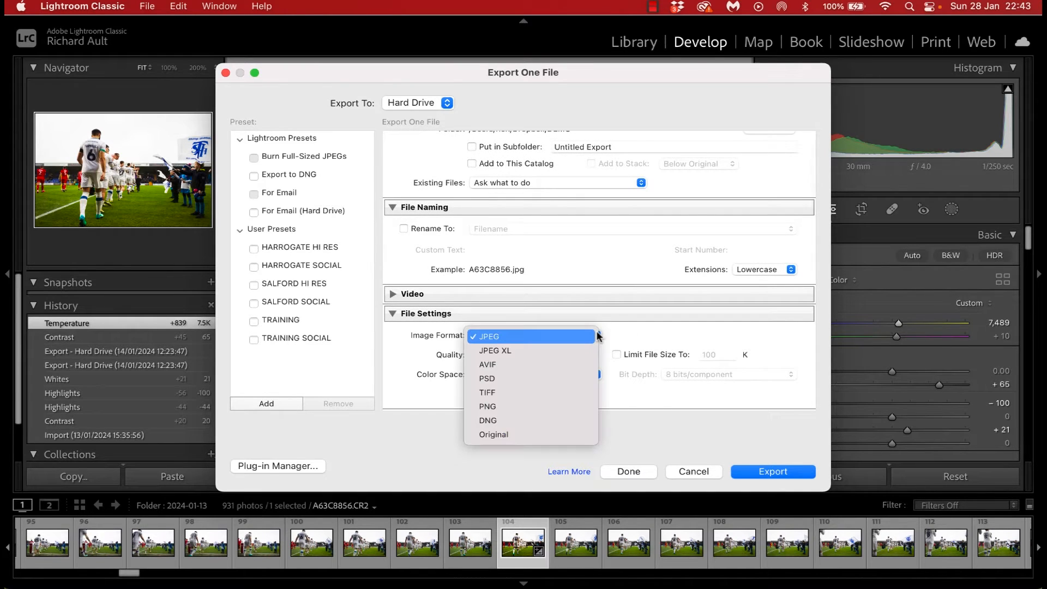
click(675, 329)
scroll(678, 270, up, 3)
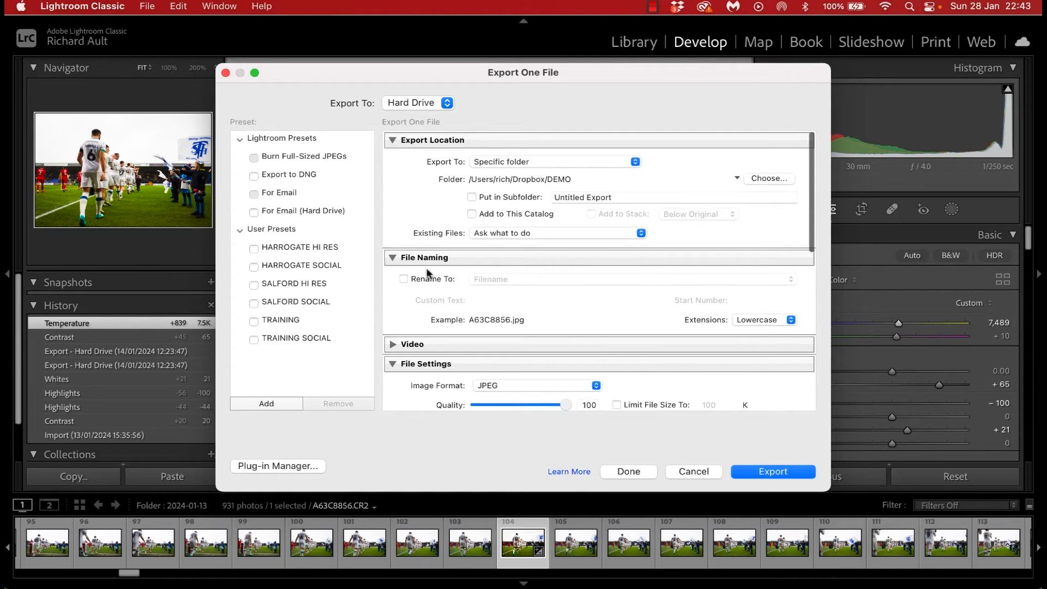
Turn off Resize to Fit in the export's image sizing and review the remaining export settings.
scroll(557, 326, down, 10)
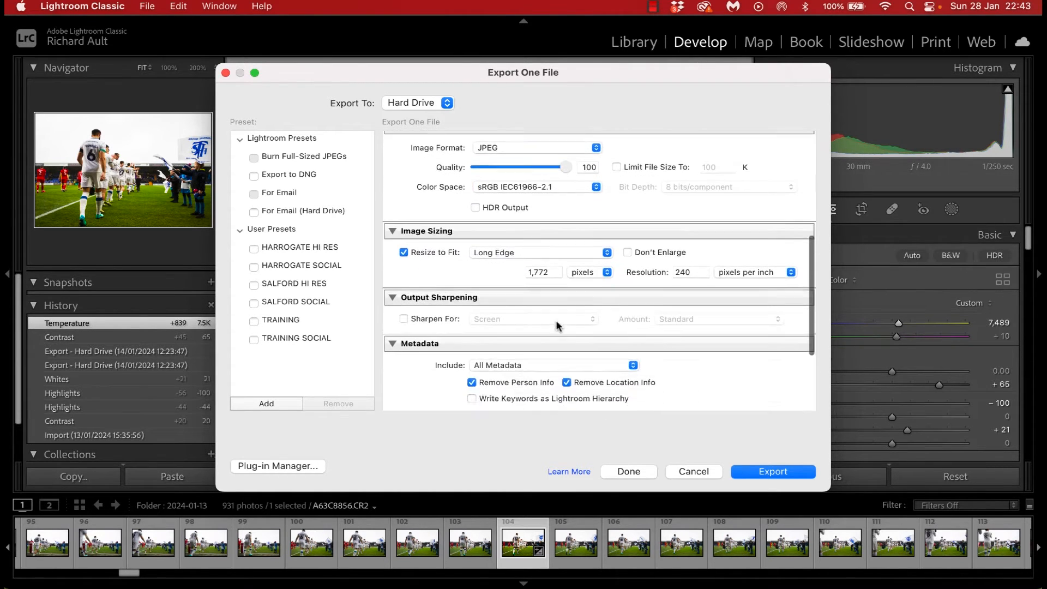
click(404, 228)
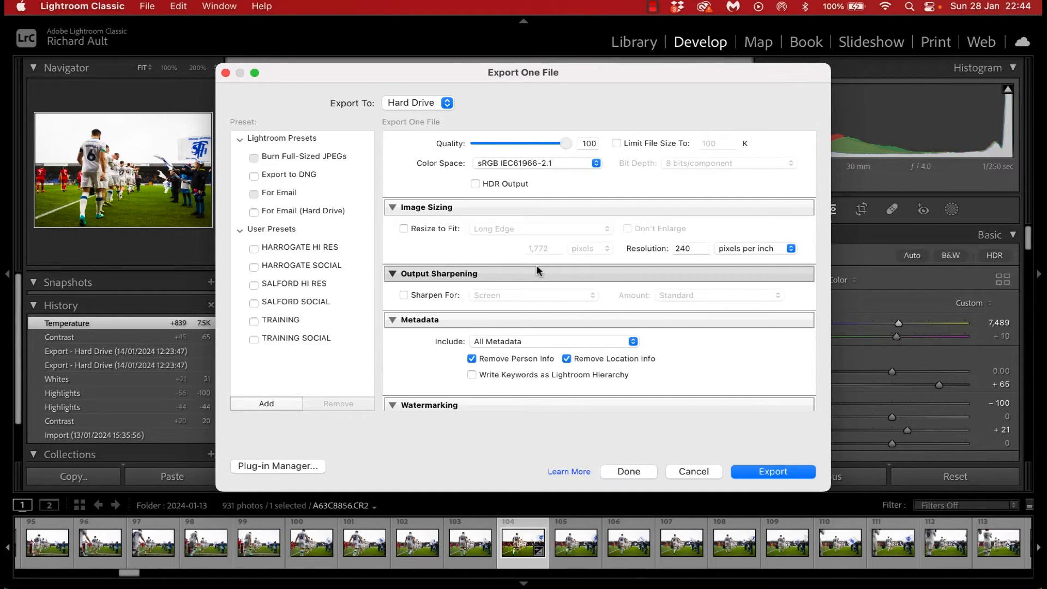
scroll(535, 264, down, 5)
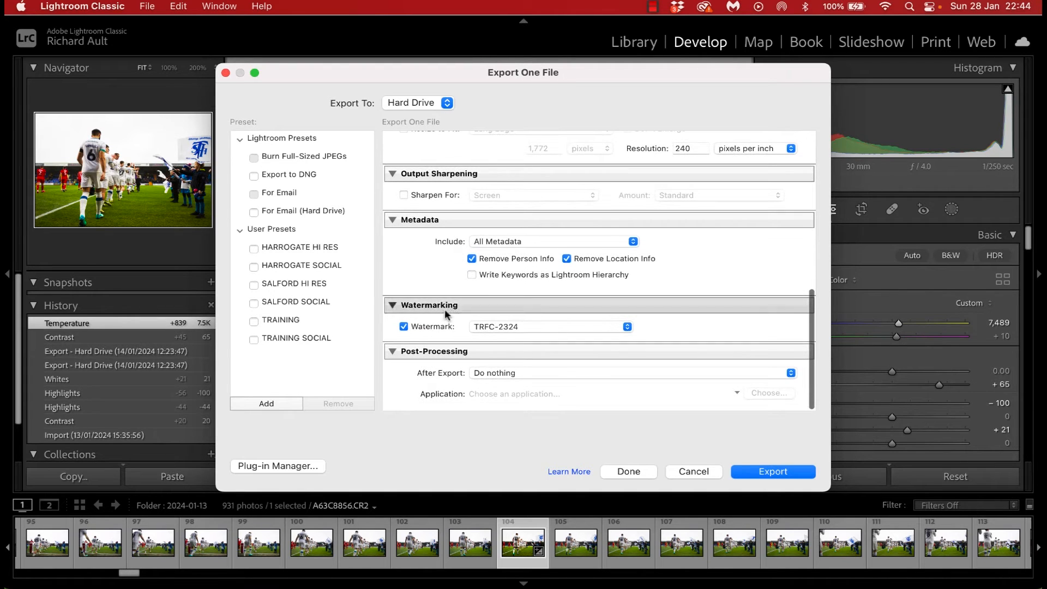
scroll(699, 275, up, 10)
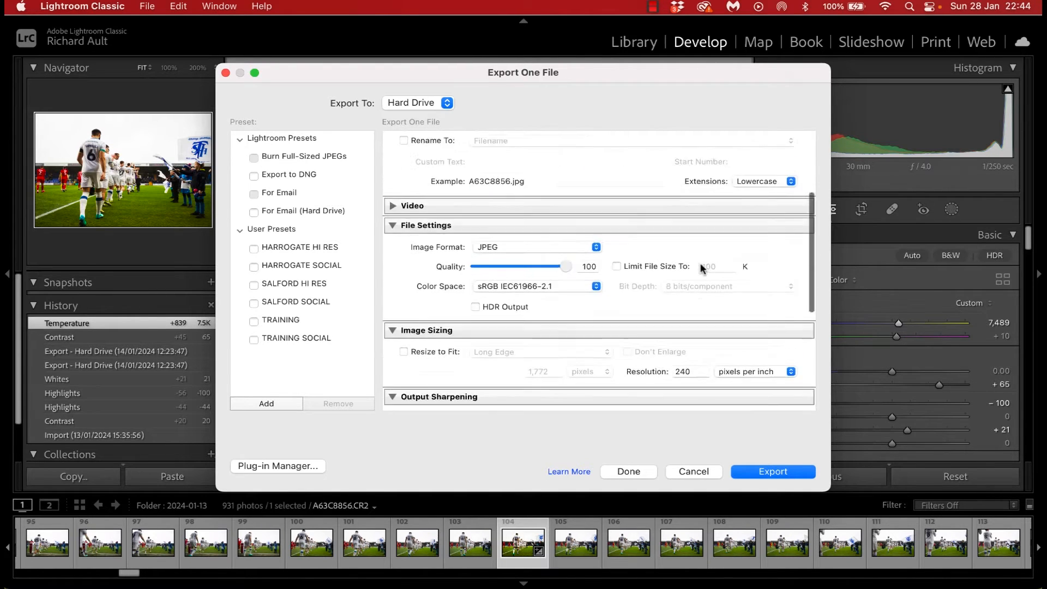
scroll(700, 264, up, 6)
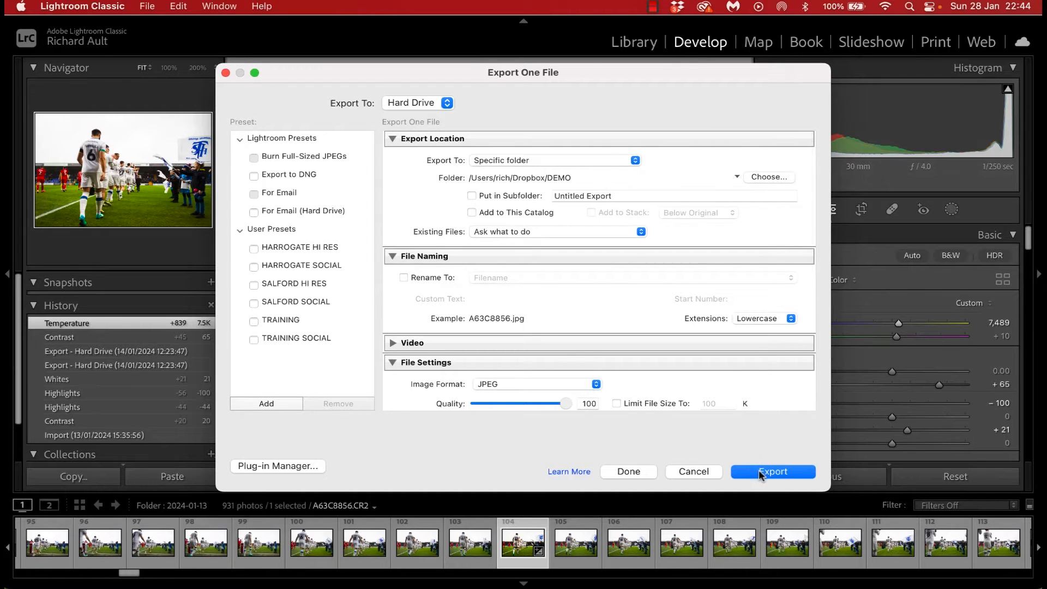
Save the current export settings as a user preset named HI-RES and export the photo.
click(282, 408)
text(H)
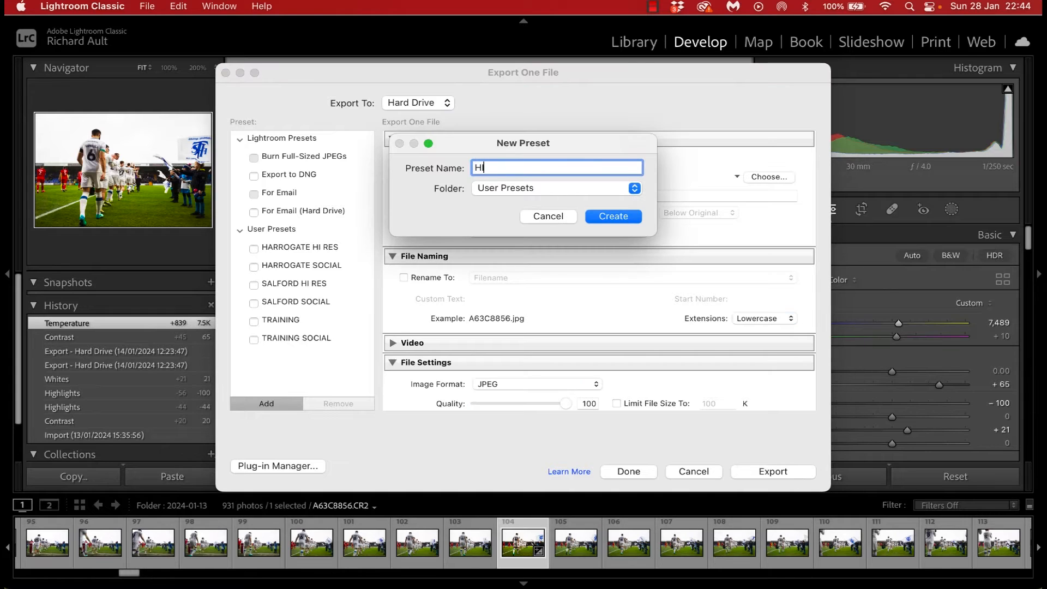
text(I-RES)
key(Return)
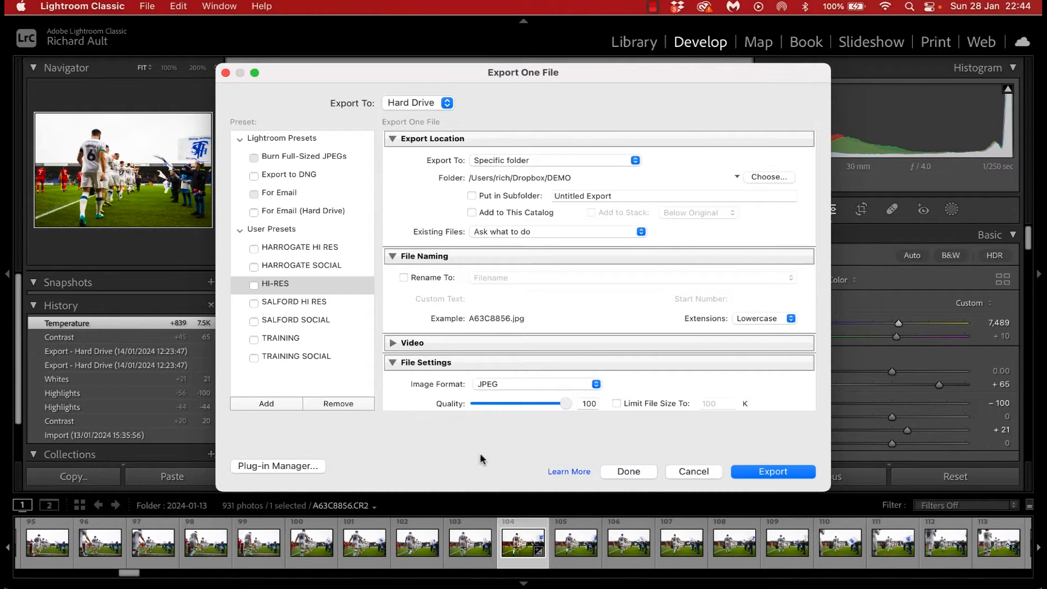
click(761, 473)
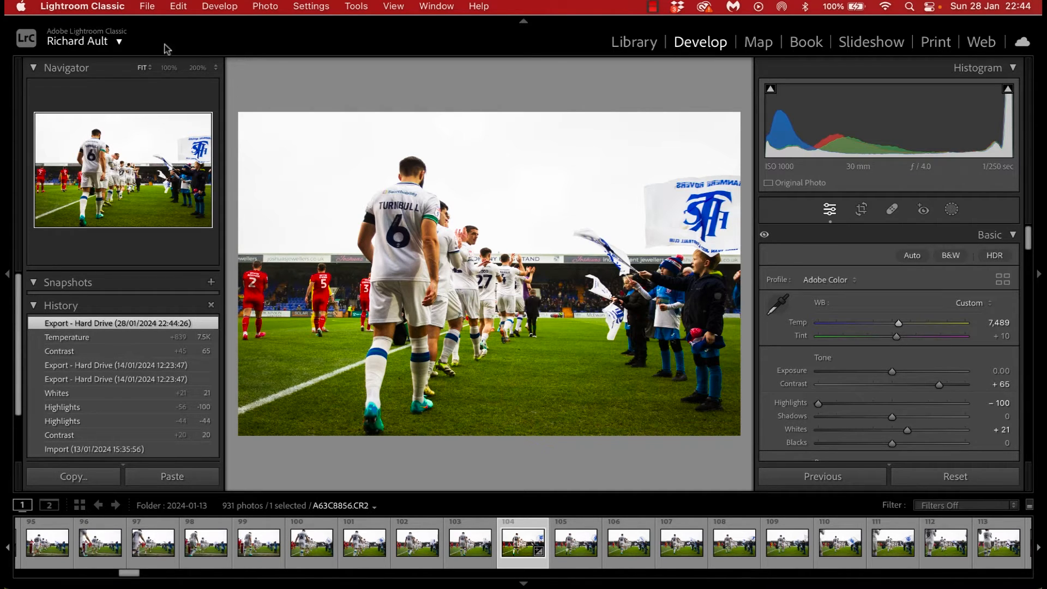
Reopen the export settings with the HI-RES preset and set the destination to a new folder DEMO WATERMARKED inside DEMO.
click(154, 8)
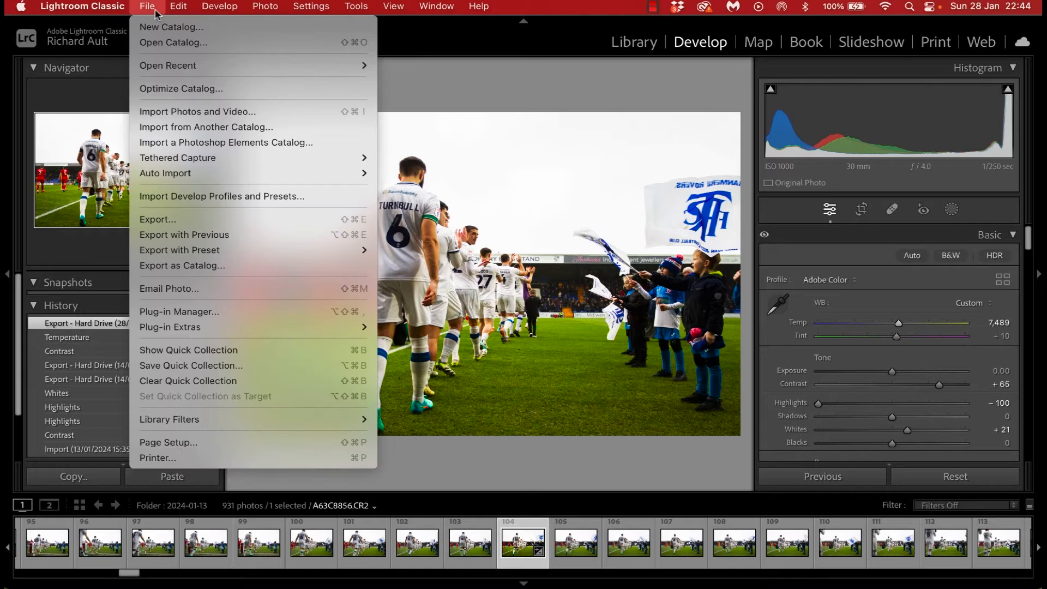
click(207, 218)
click(302, 288)
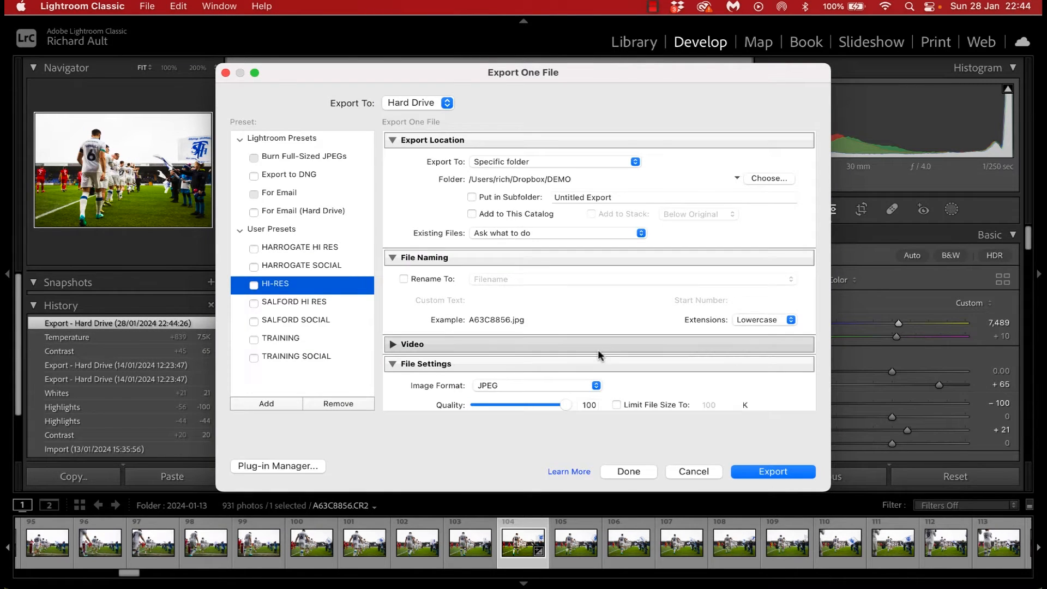
click(766, 181)
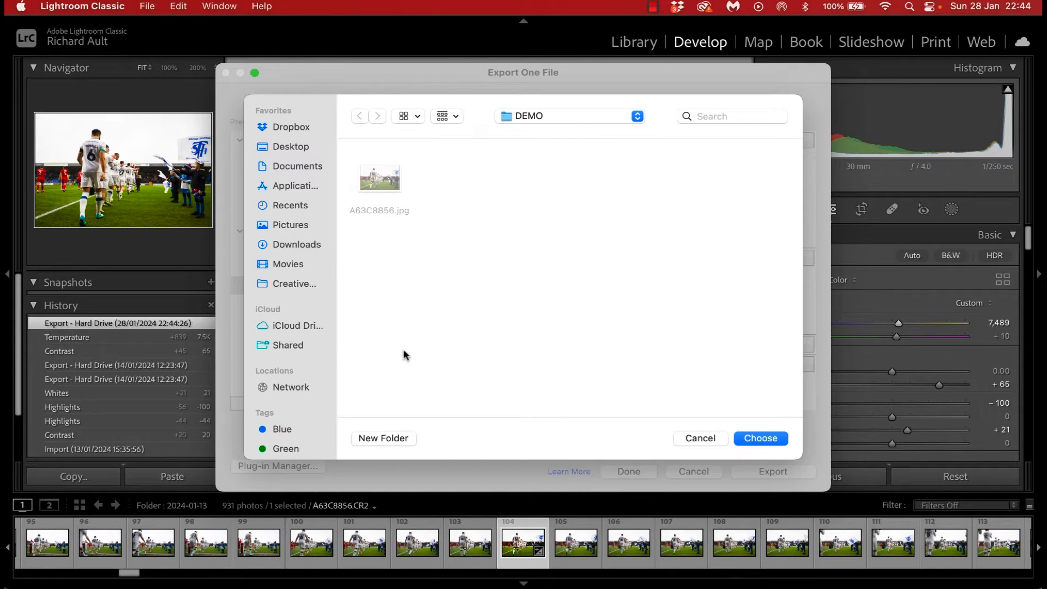
click(384, 438)
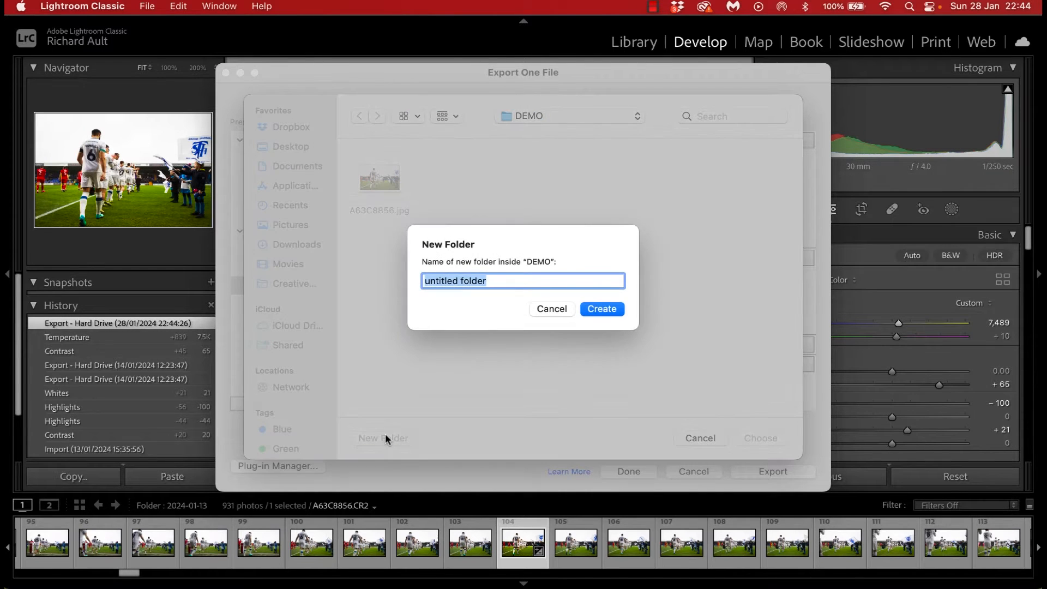
text(DEMO WAT)
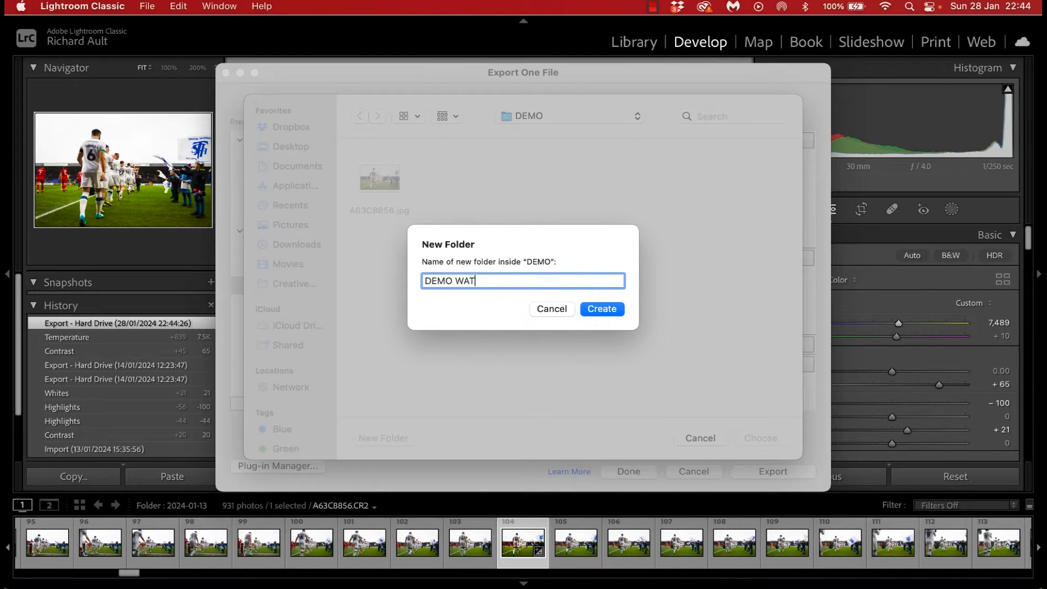
text(ERMARKED)
key(Return)
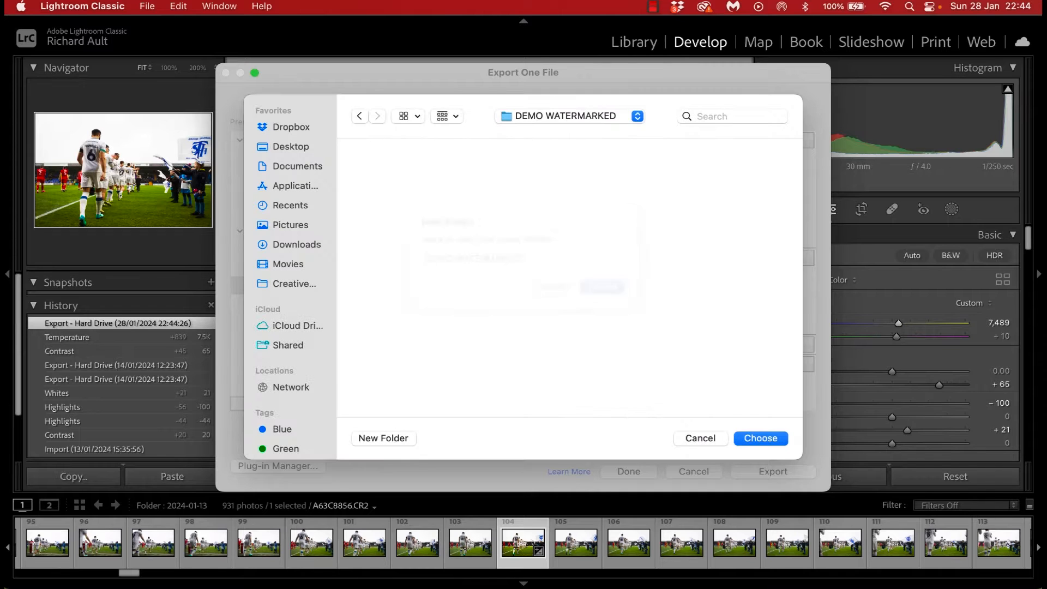
click(773, 439)
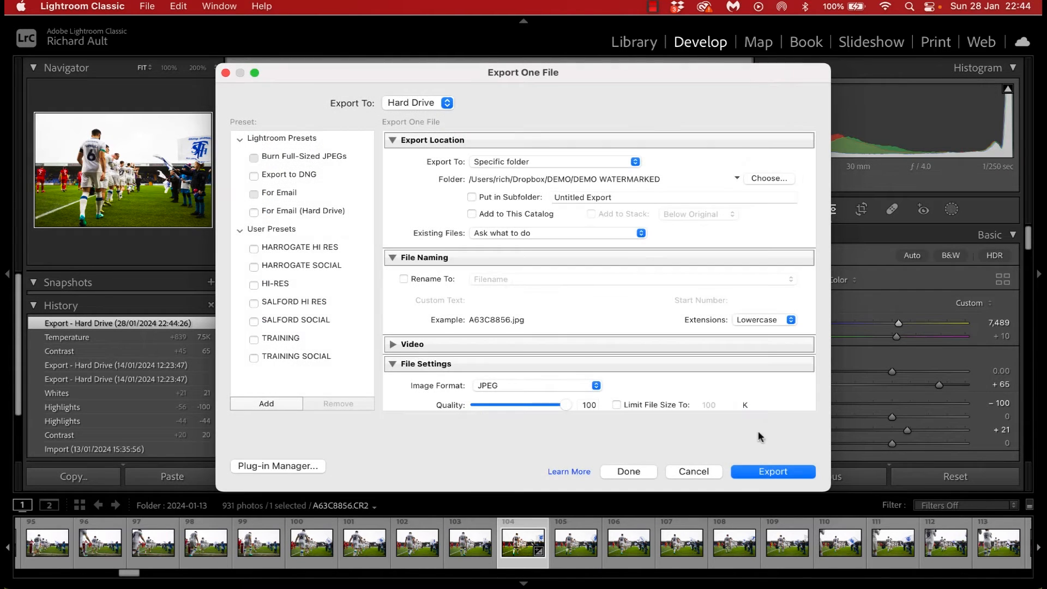
Enable renaming of the exported file and choose the Custom Name naming template.
scroll(551, 304, down, 5)
scroll(551, 305, down, 3)
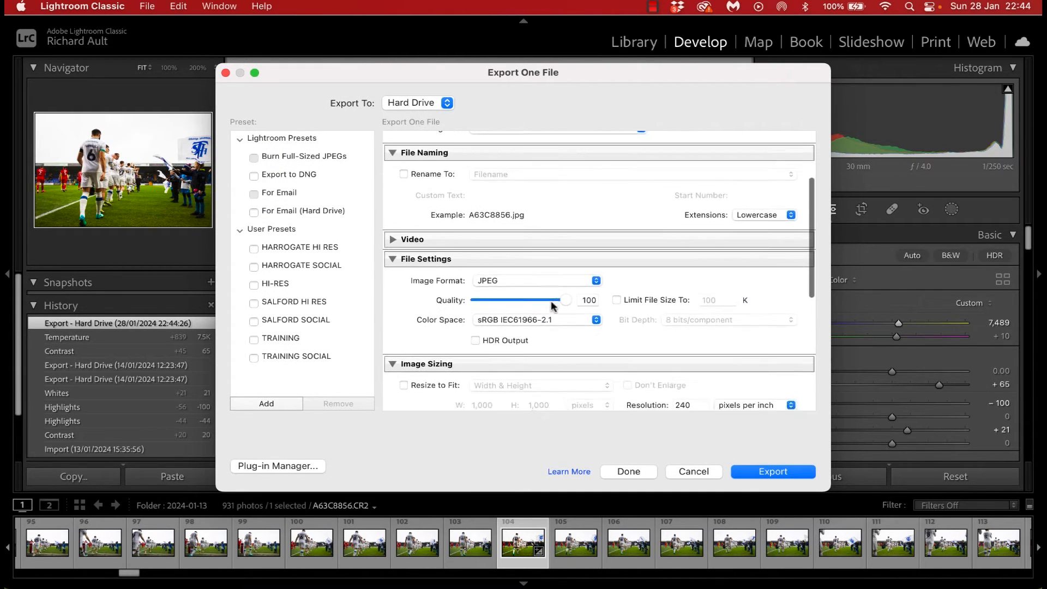
click(440, 143)
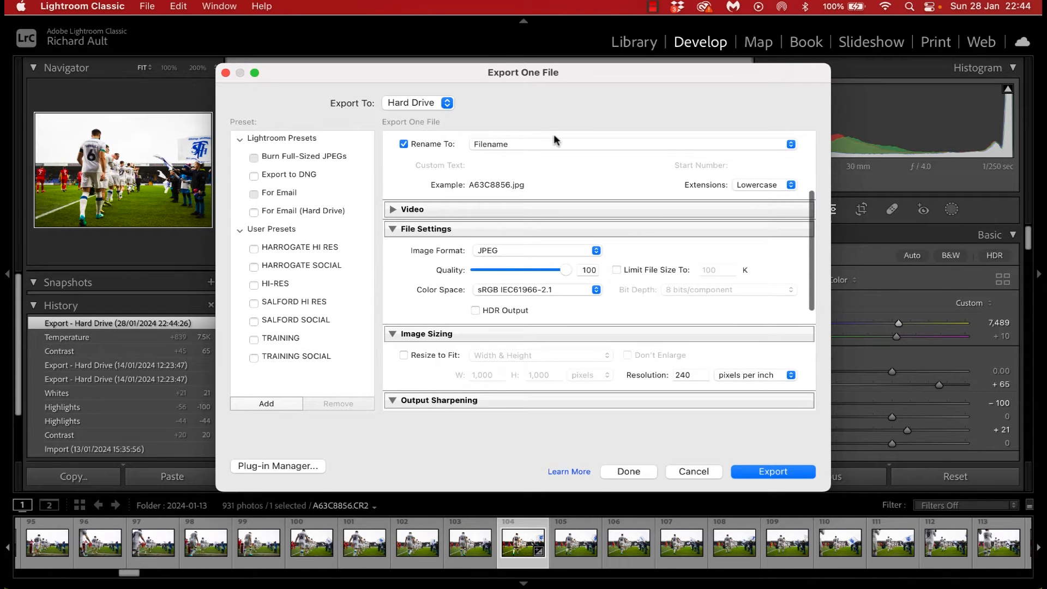
scroll(554, 142, up, 2)
click(548, 203)
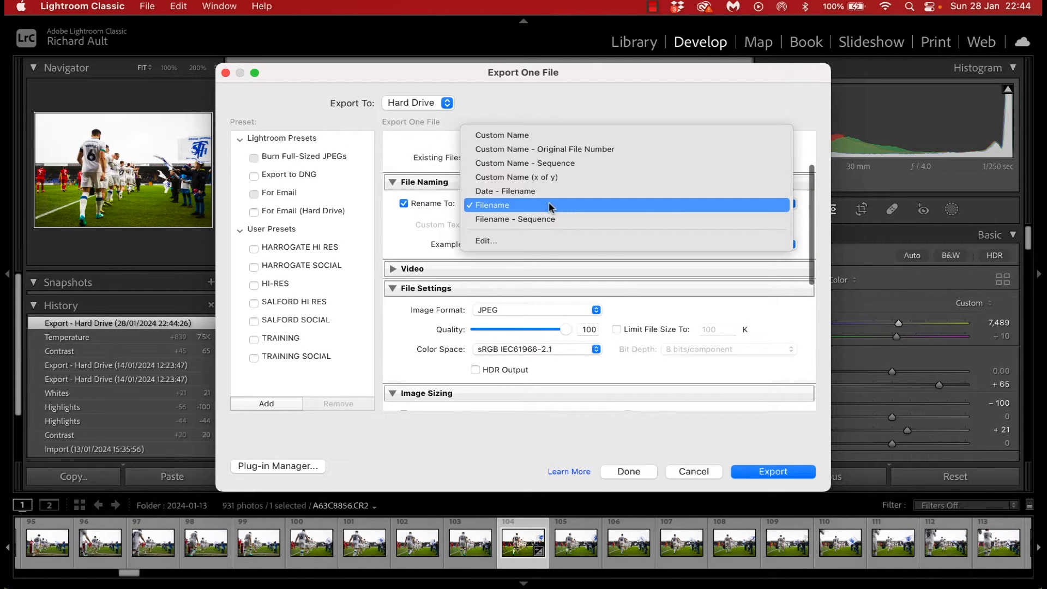
click(707, 132)
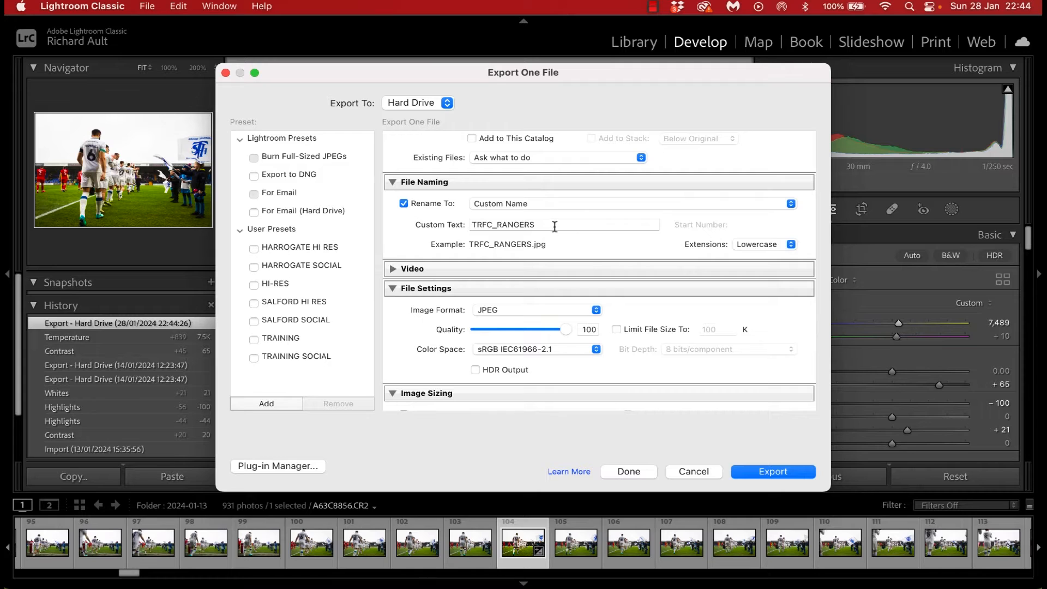
Set the custom text for the exported file name to DEMO_01.
drag(552, 225, 473, 225)
text(DDMO)
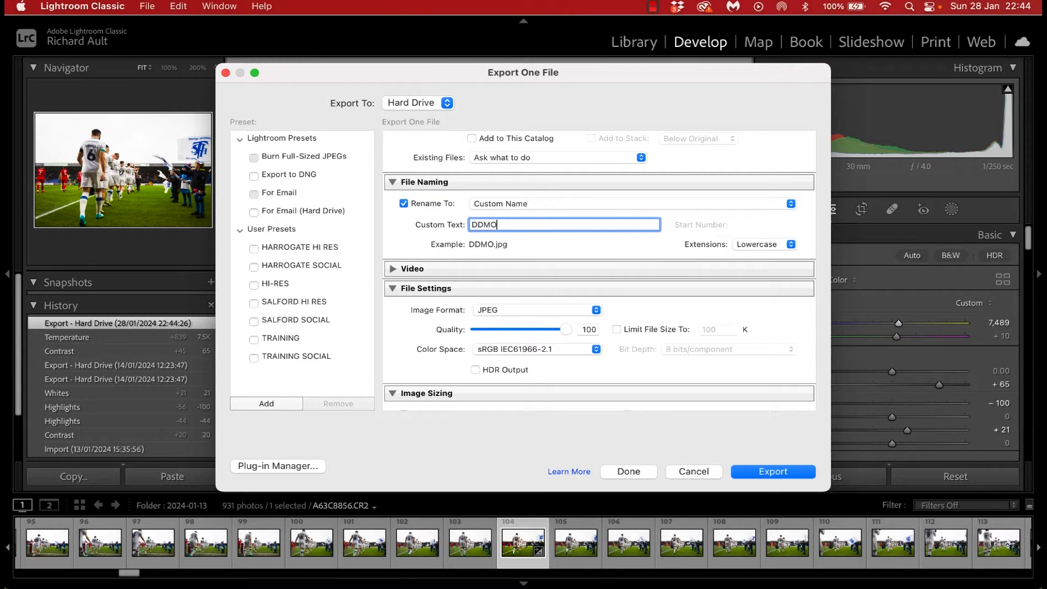
key(BackSpace)
key(BackSpace)
key(BackSpace)
text(EMO_01)
Lower the JPEG quality to 60 and resize the export to fit a long edge of 1700 pixels.
scroll(682, 283, down, 3)
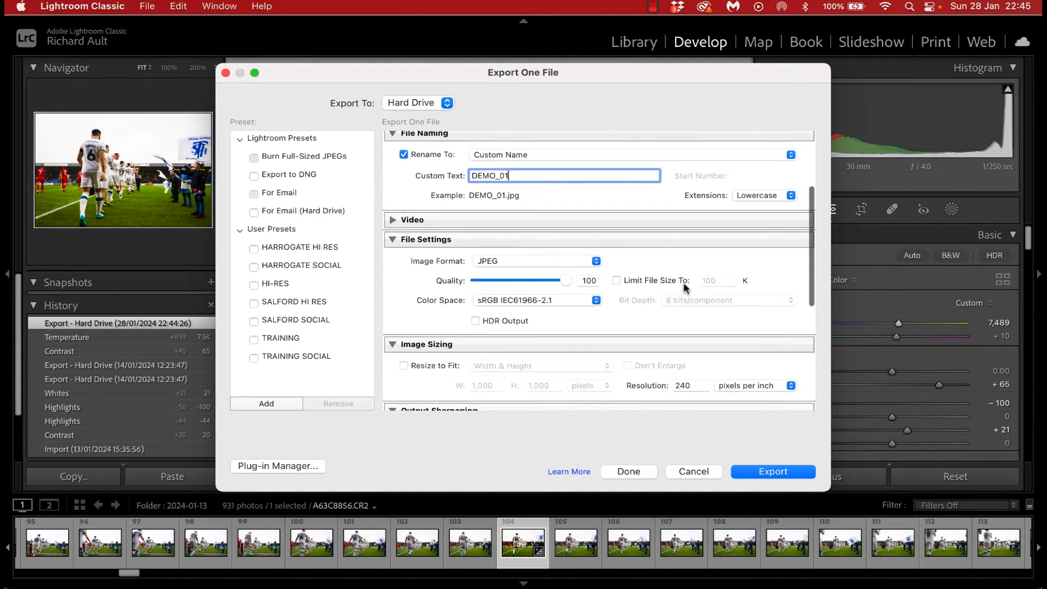
drag(565, 278, 530, 278)
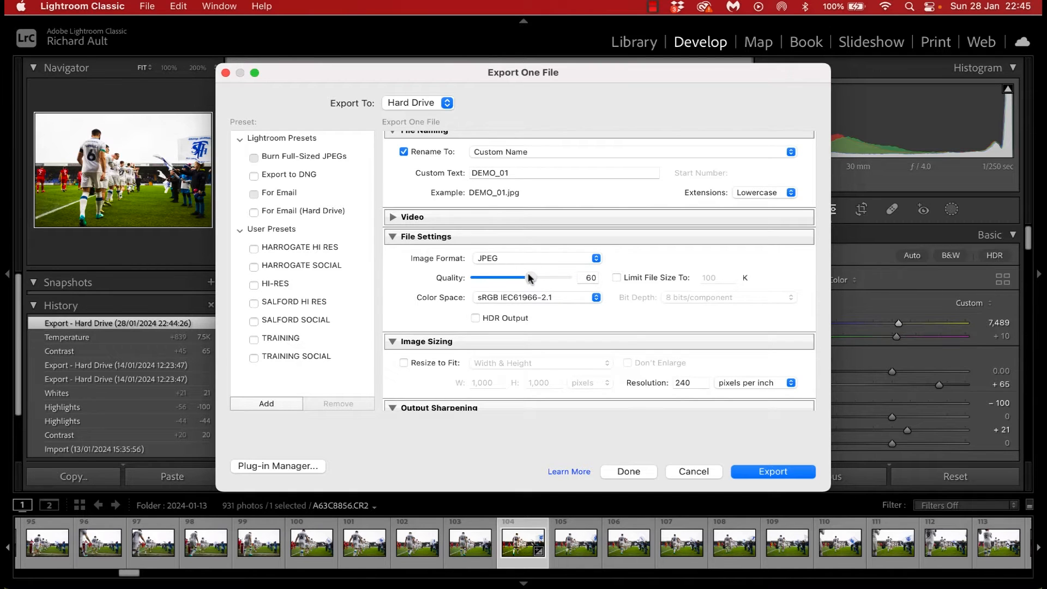
scroll(646, 362, down, 3)
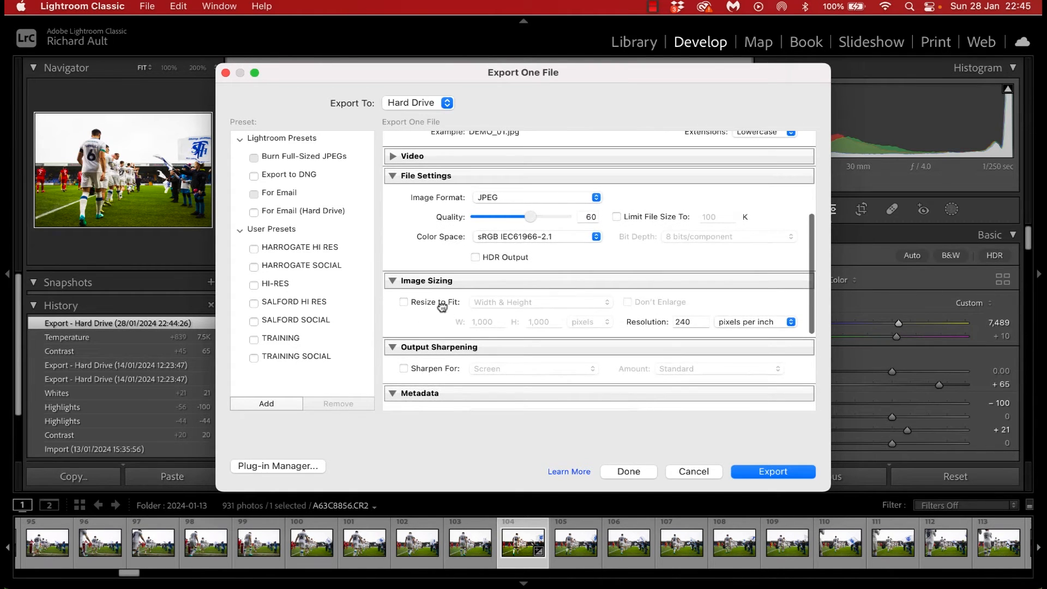
click(446, 304)
click(496, 302)
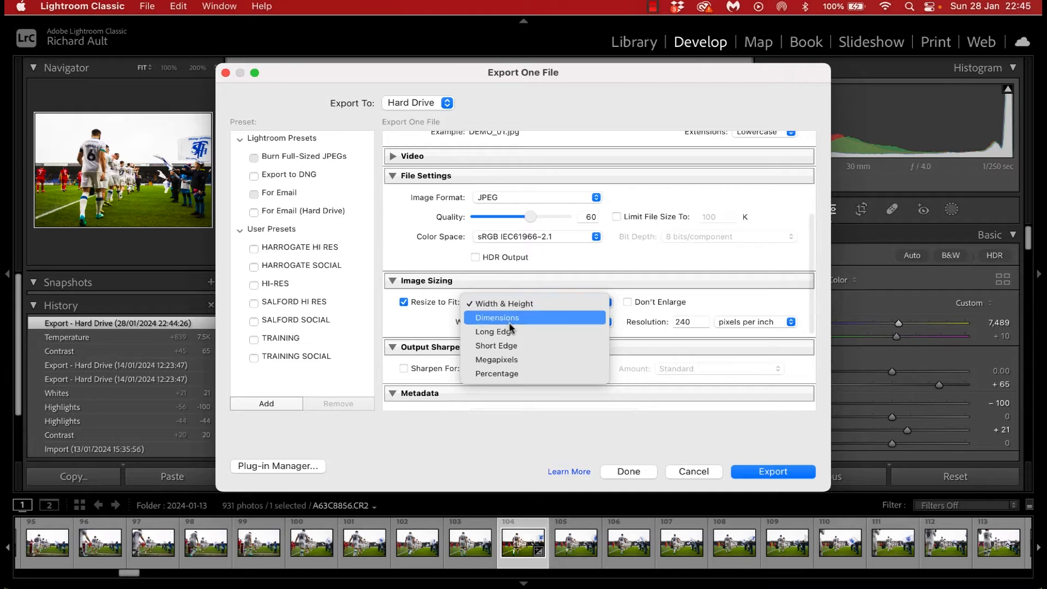
click(532, 332)
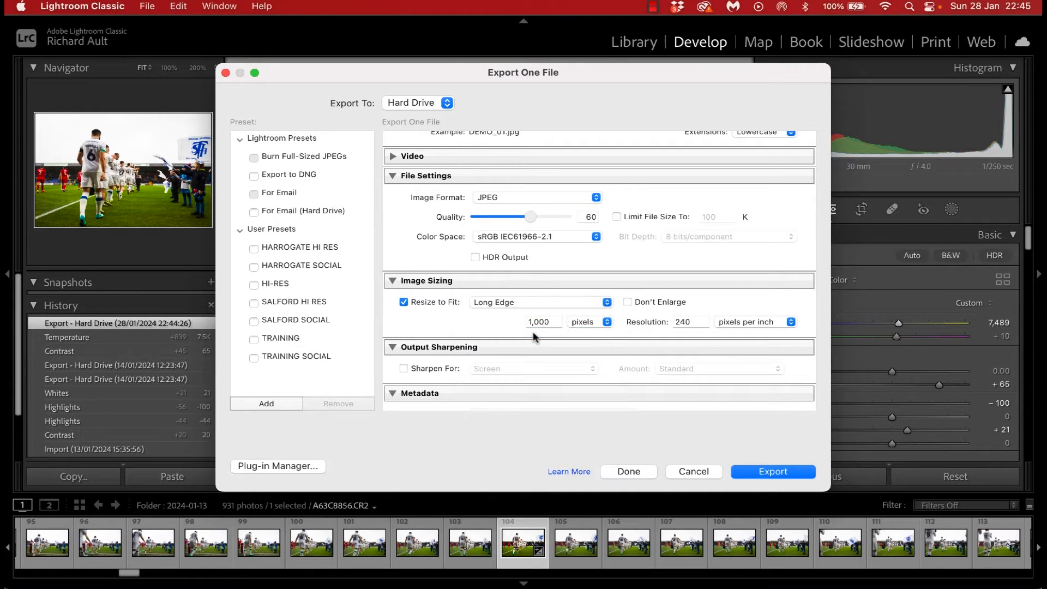
drag(554, 321, 528, 321)
text(17)
Enable watermarking for the export with the TRFC-2324 watermark.
scroll(626, 383, down, 5)
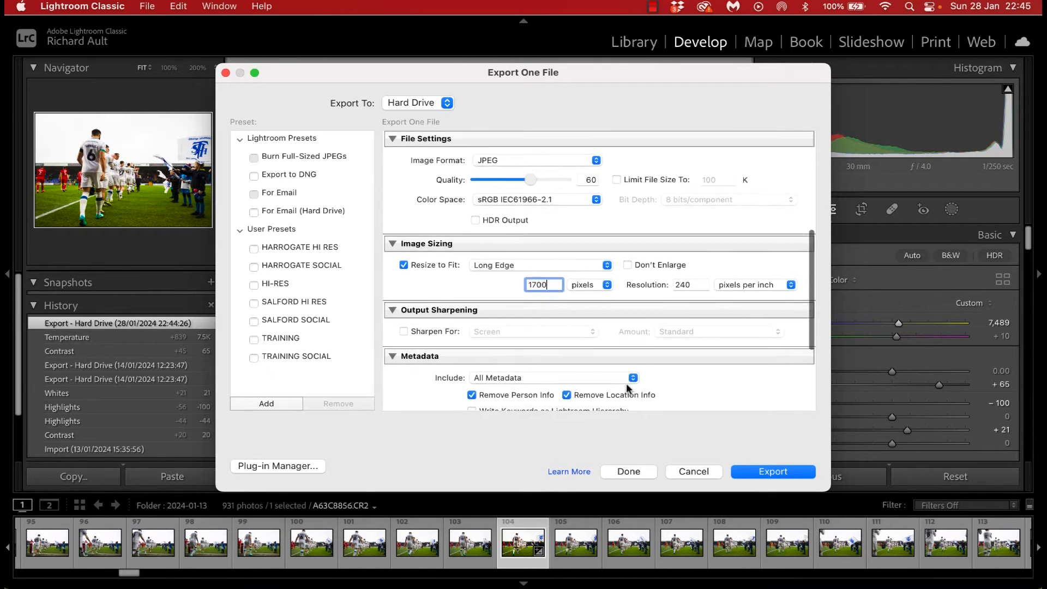
scroll(625, 383, down, 2)
click(423, 338)
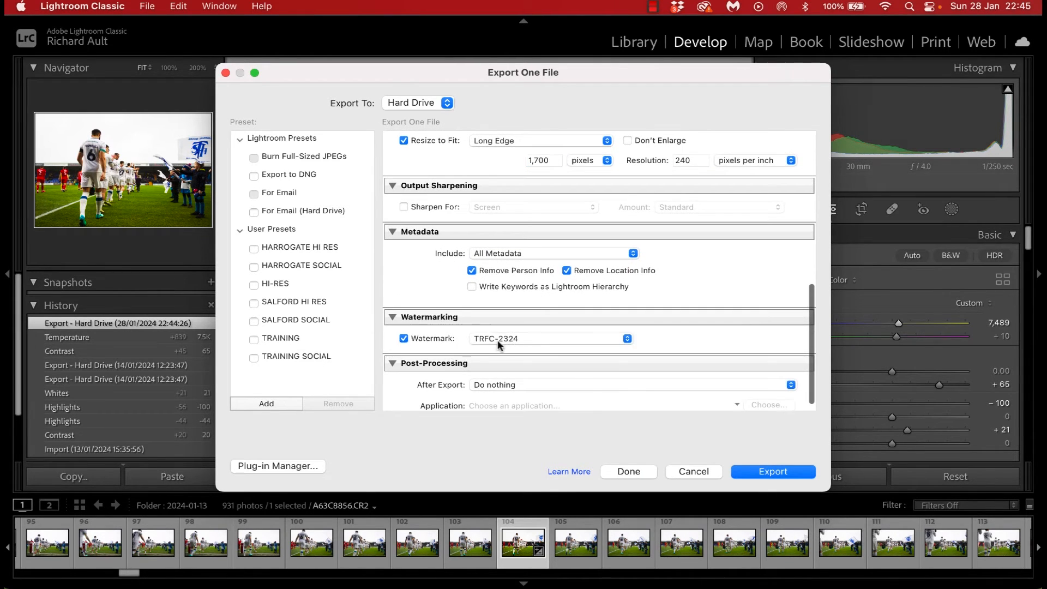
Save the export settings as a user preset named DEMO WATERMARKED and export the photo.
scroll(594, 406, up, 5)
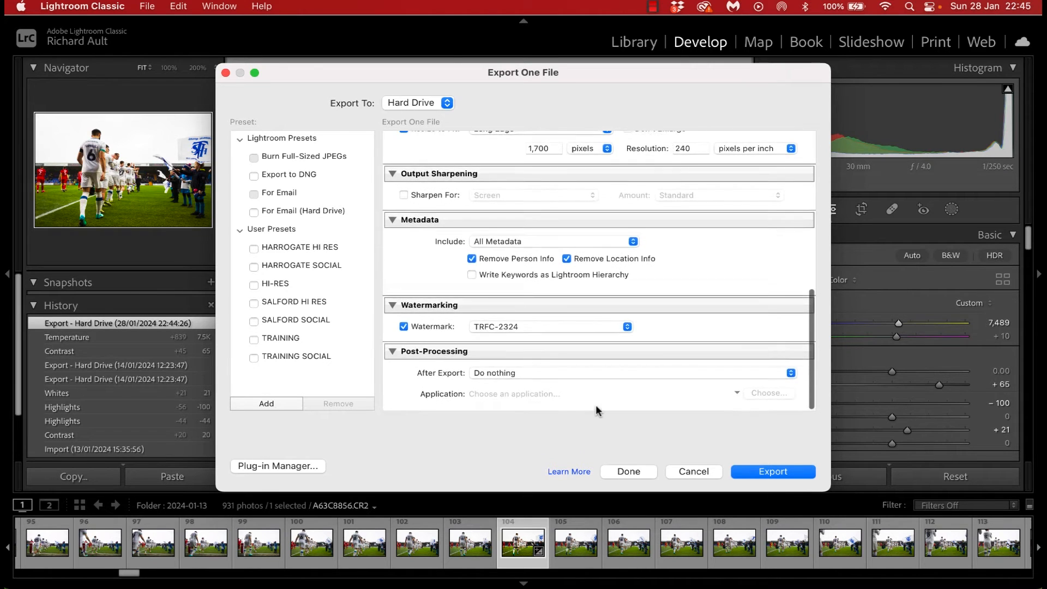
scroll(596, 408, up, 3)
click(268, 404)
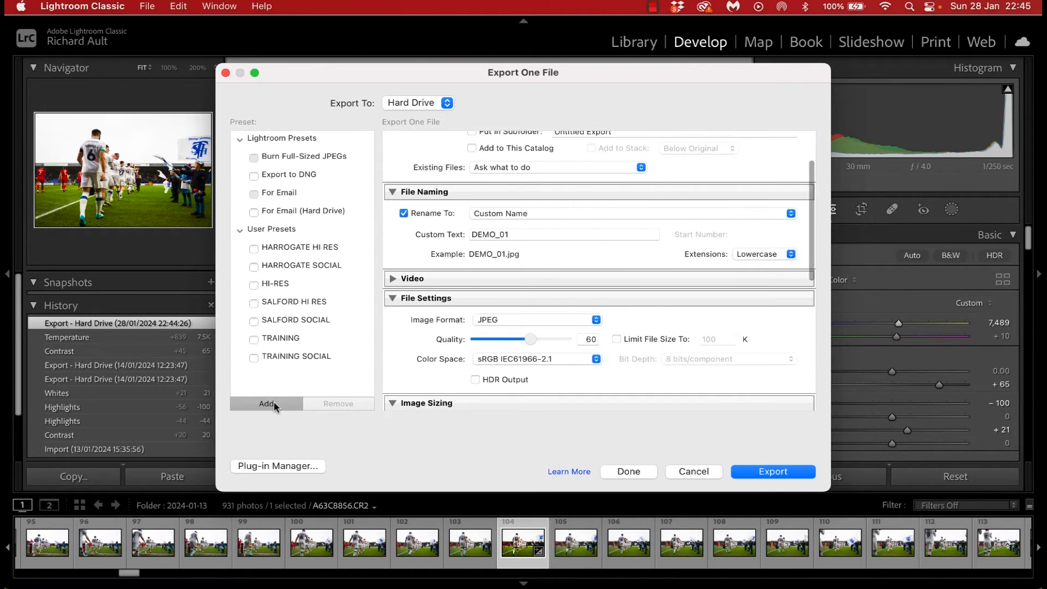
text(DD)
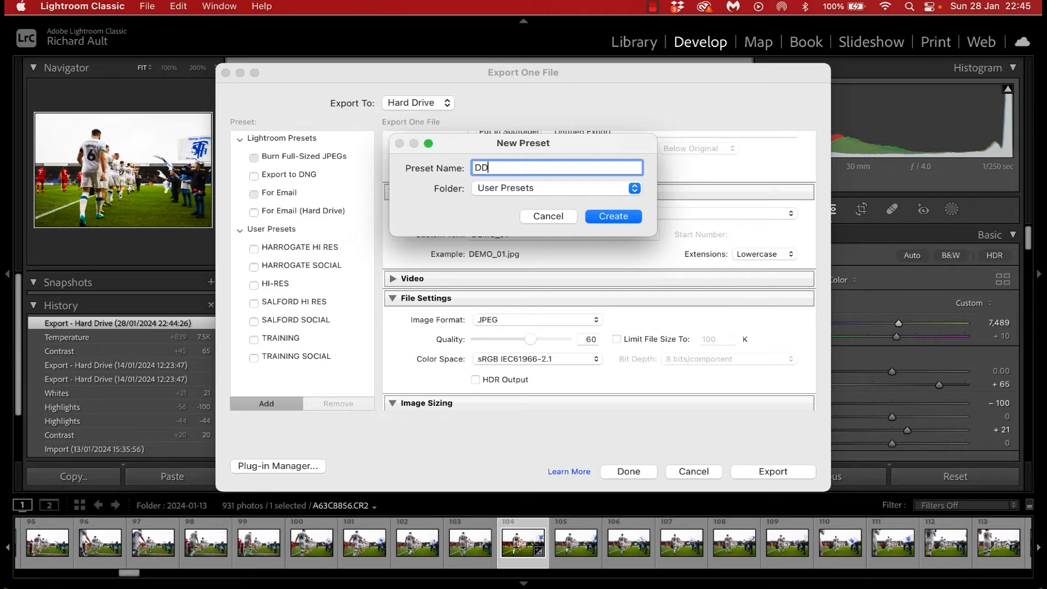
key(BackSpace)
text(EMO WATERMAEKES)
key(BackSpace)
key(BackSpace)
key(BackSpace)
key(BackSpace)
text(RK)
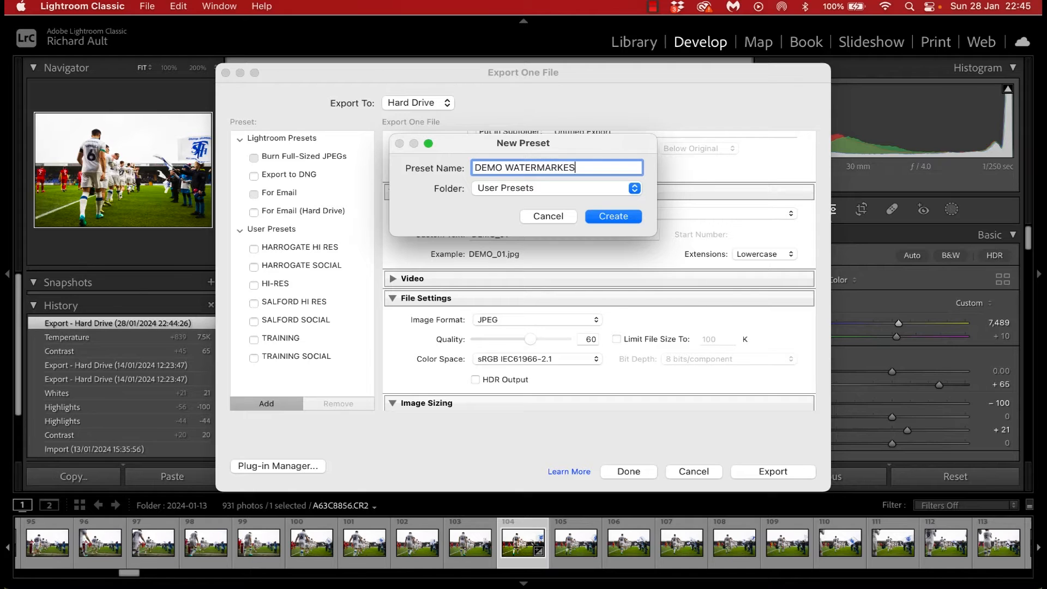
text(ES)
key(BackSpace)
text(D)
key(Return)
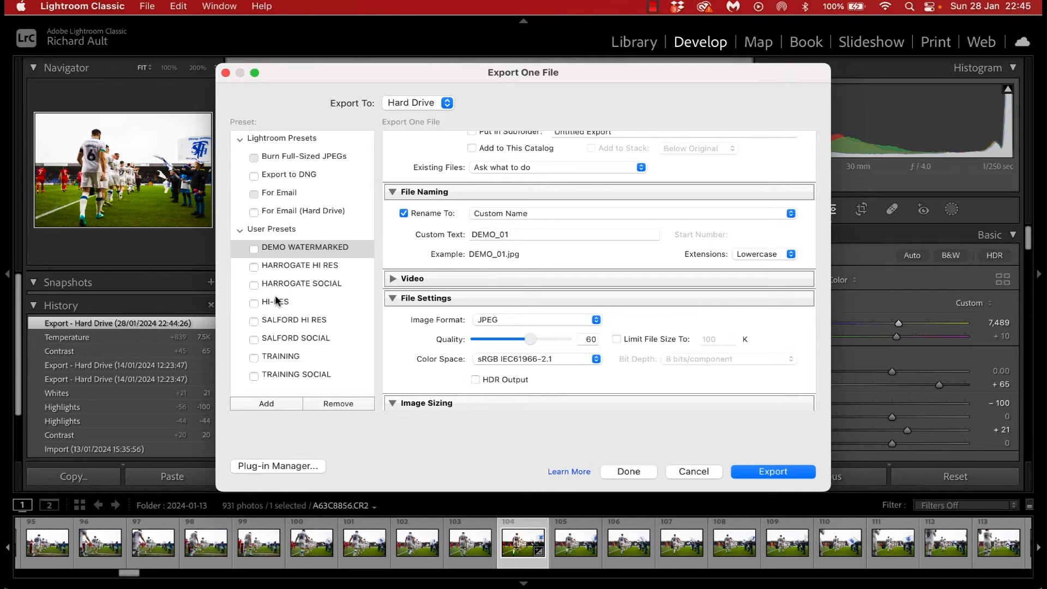
click(784, 472)
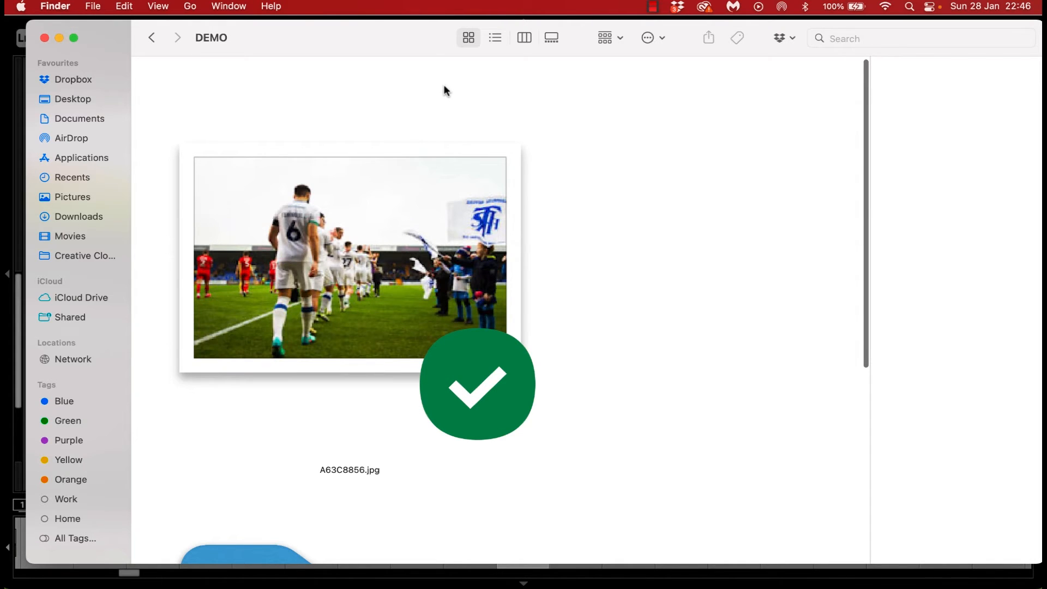
In Finder, check the file details of A63C8856.jpg in DEMO and of DEMO_01.jpg in the DEMO WATERMARKED folder.
click(431, 261)
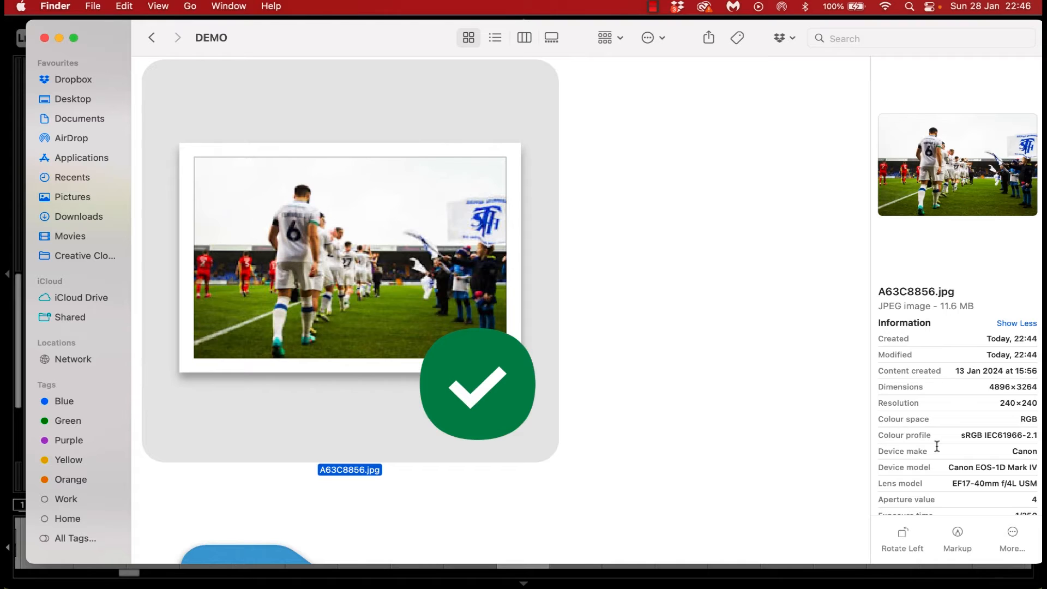
scroll(1001, 461, down, 2)
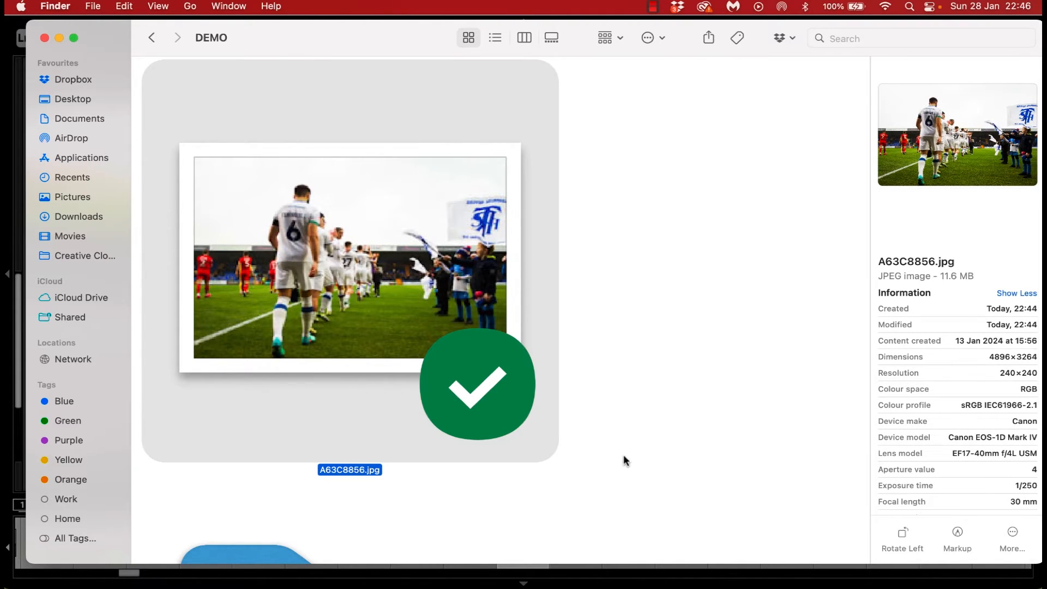
scroll(624, 453, down, 5)
double_click(425, 433)
click(382, 231)
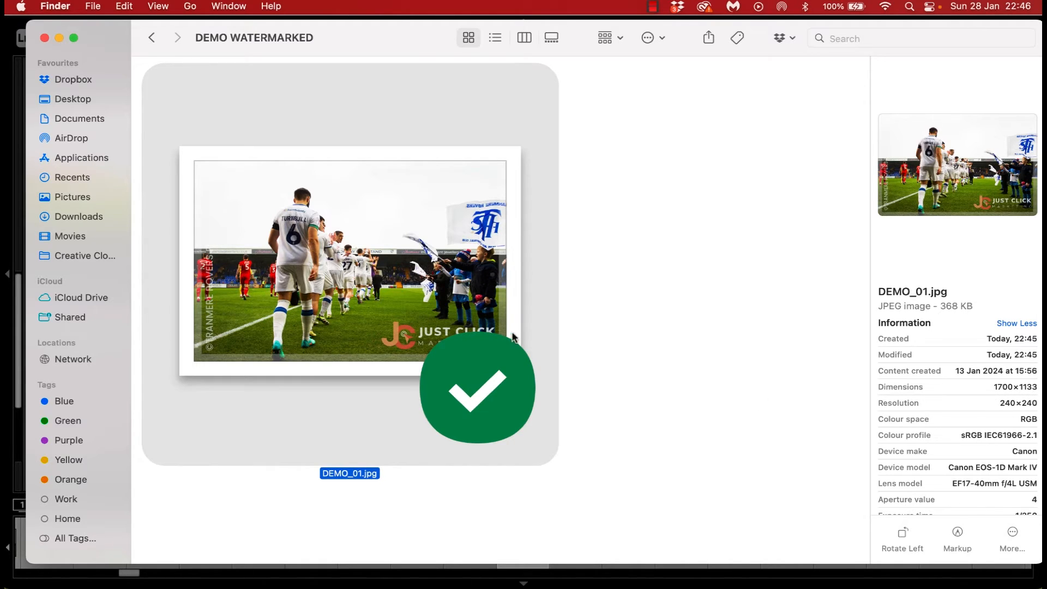
Open DEMO_01.jpg in Preview, inspect the watermarked image up close, and close both the image and the Finder window.
double_click(425, 304)
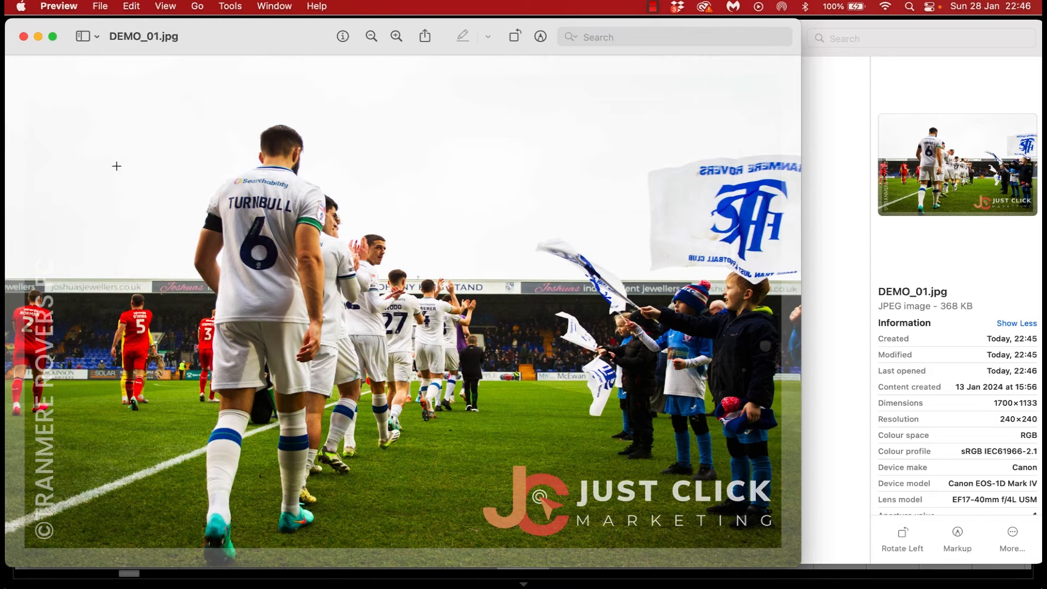
scroll(306, 239, up, 3)
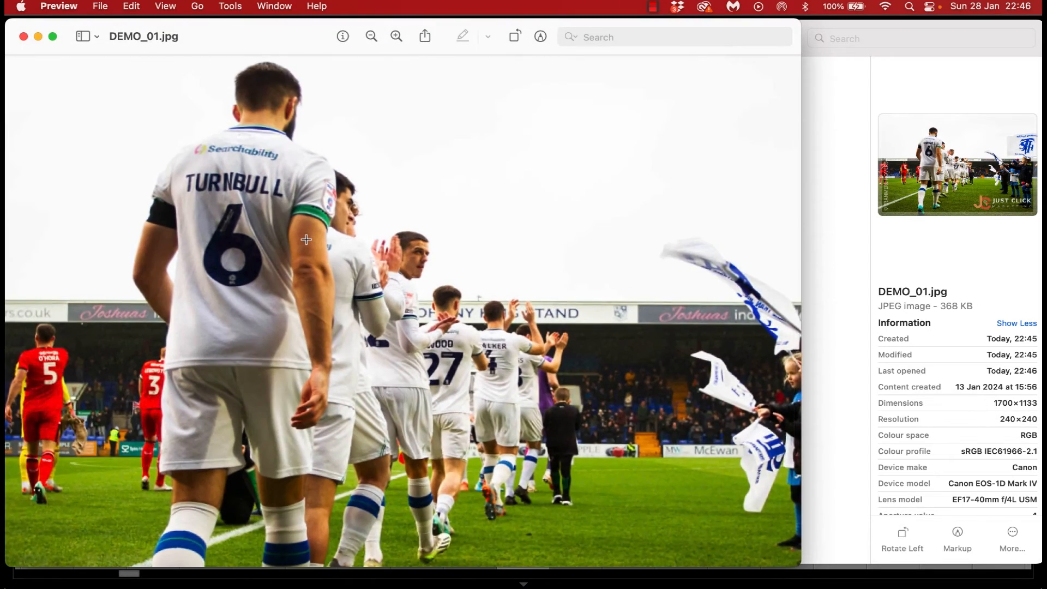
scroll(306, 239, up, 3)
scroll(306, 239, down, 3)
scroll(306, 239, down, 3)
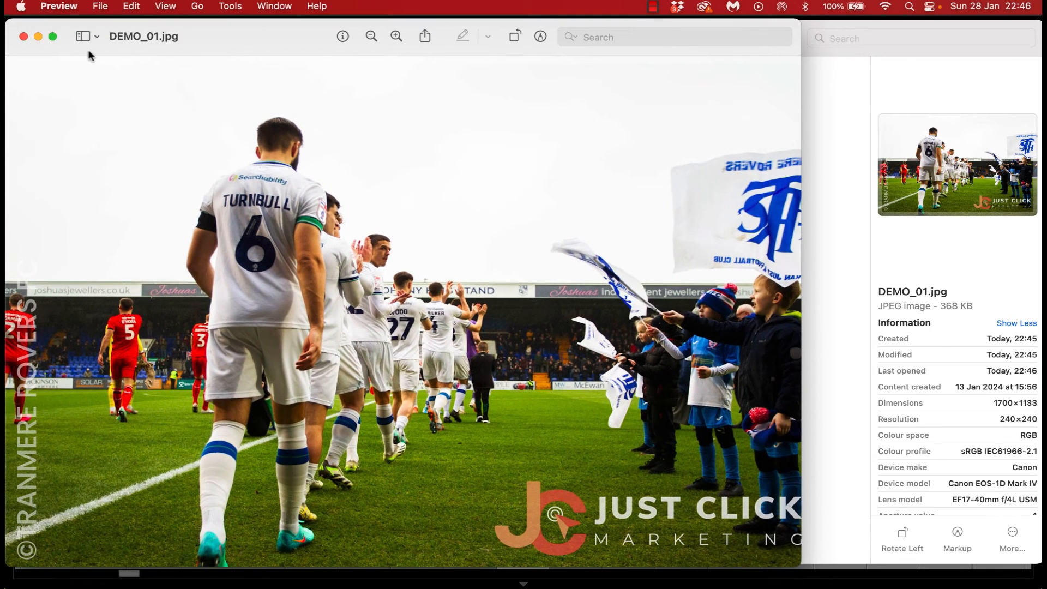
click(23, 36)
click(346, 109)
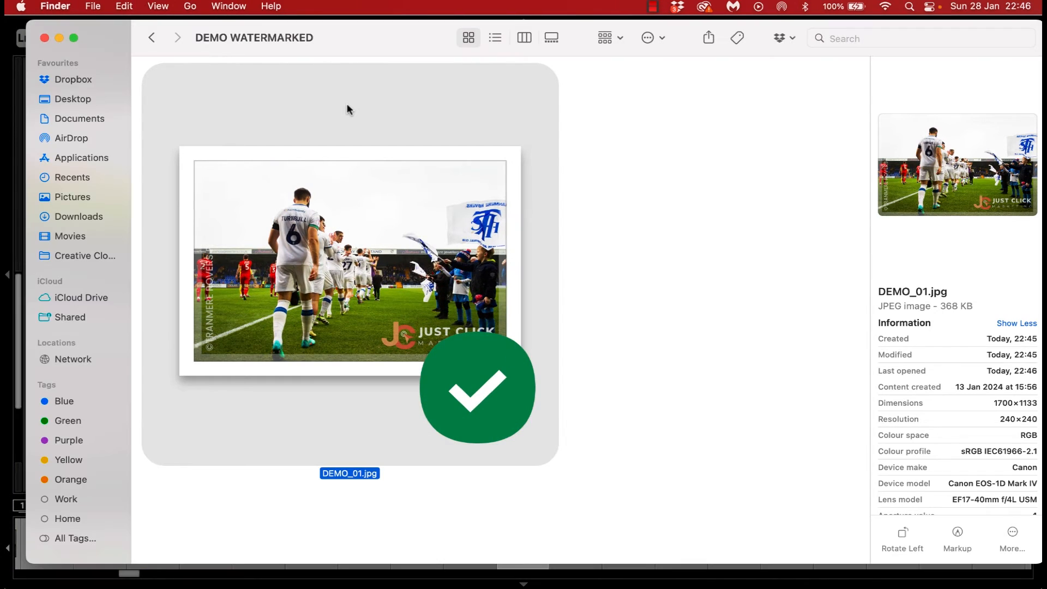
click(45, 38)
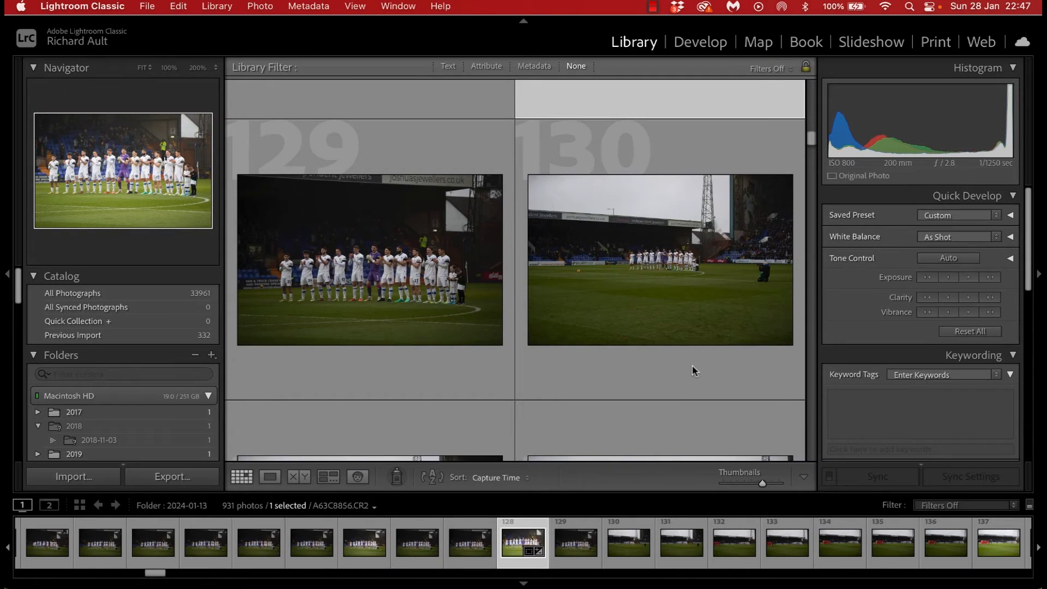
In Lightroom Classic's Library grid, add crowd photo 152 to the selection alongside team photo 128.
scroll(691, 364, down, 5)
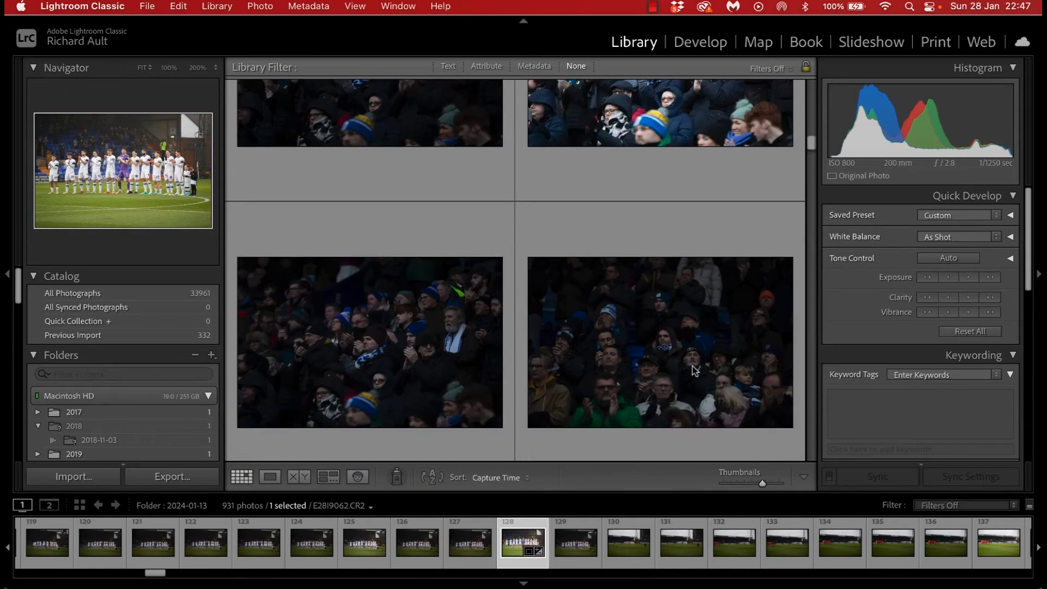
scroll(692, 369, down, 3)
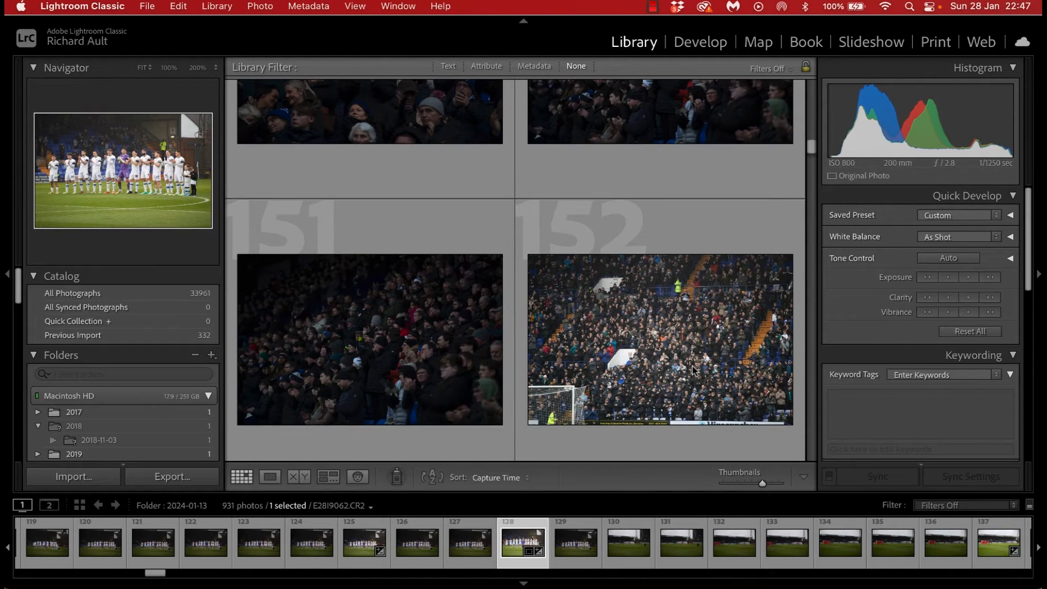
super+click(672, 333)
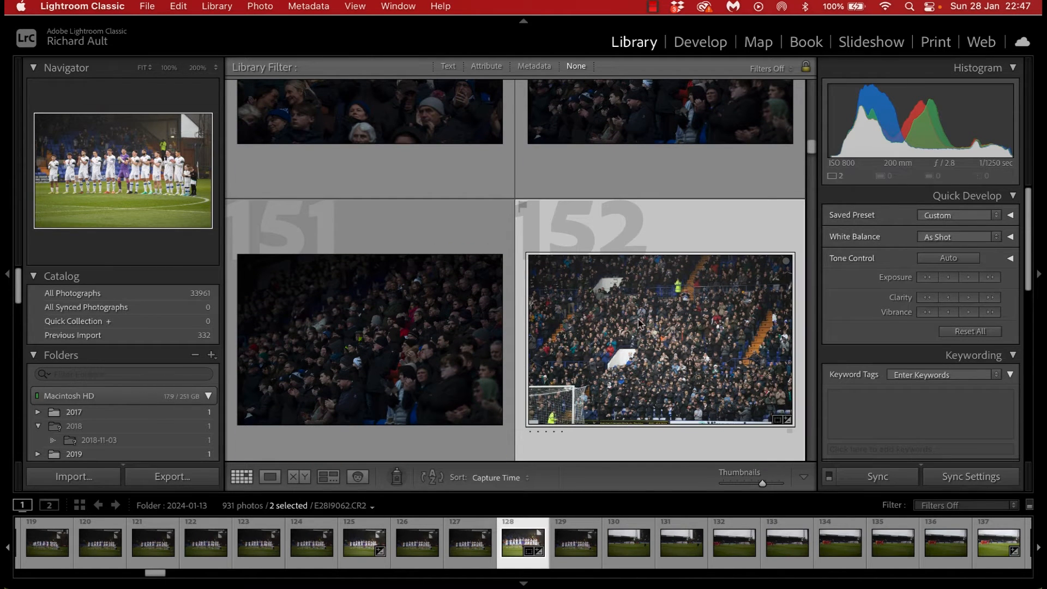
Add the edited crowd photo 140 to the current selection in the filmstrip.
scroll(639, 323, up, 2)
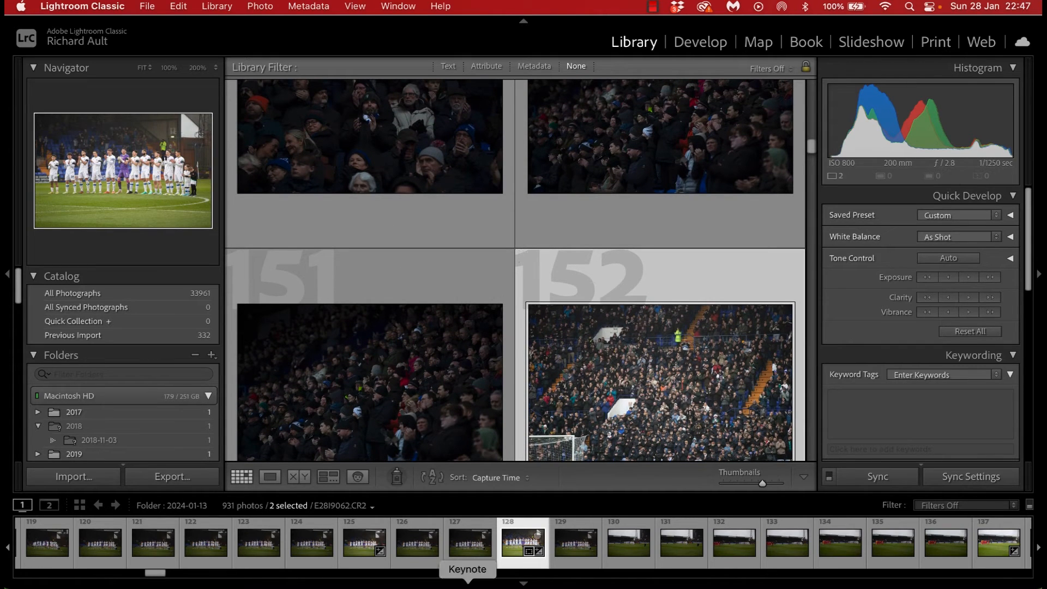
scroll(425, 545, up, 3)
scroll(421, 546, up, 5)
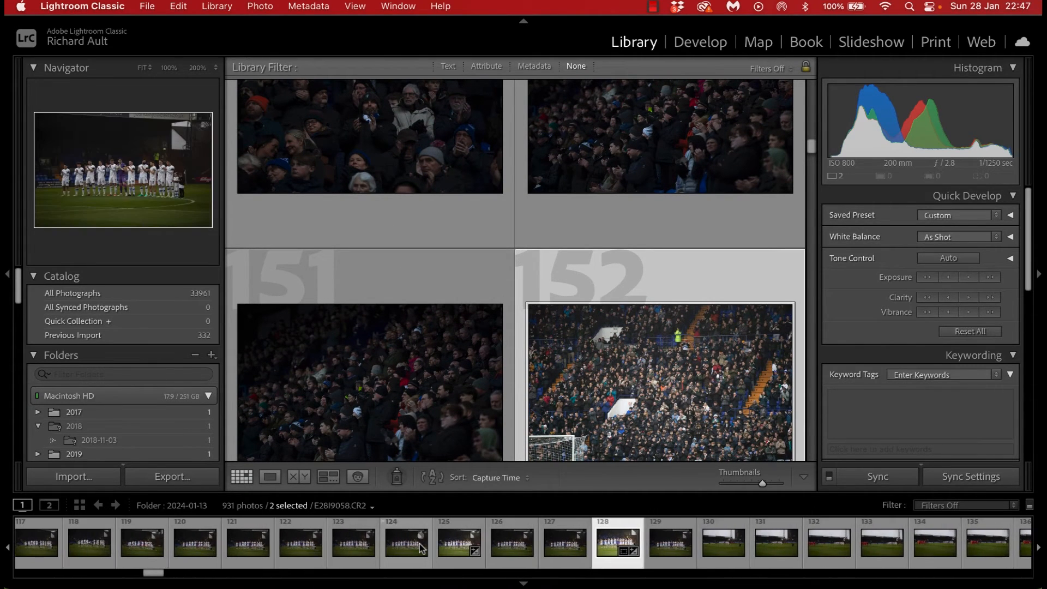
scroll(420, 547, up, 1)
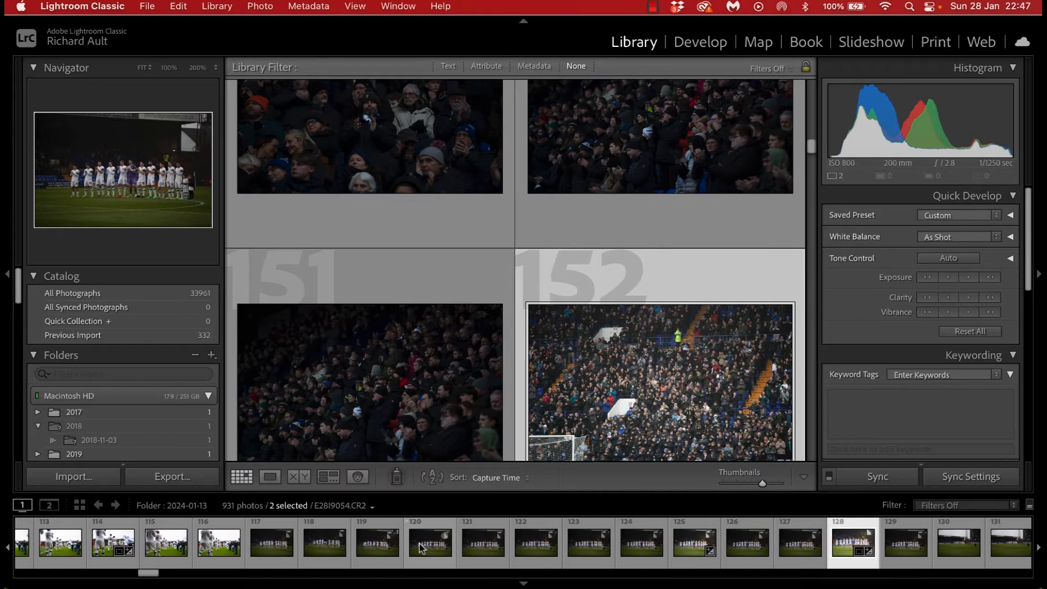
scroll(666, 540, down, 7)
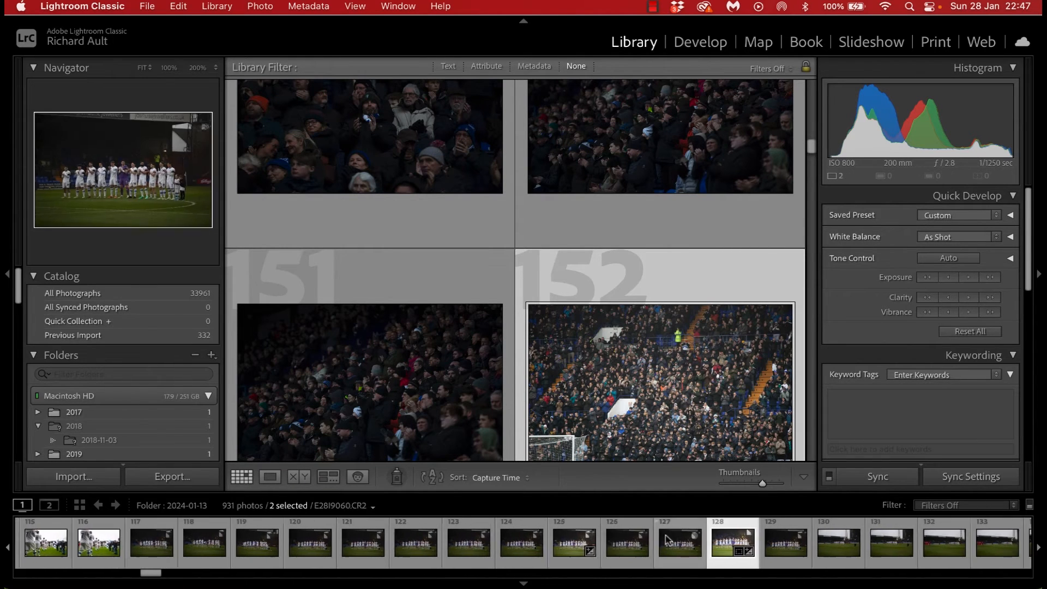
scroll(666, 540, down, 8)
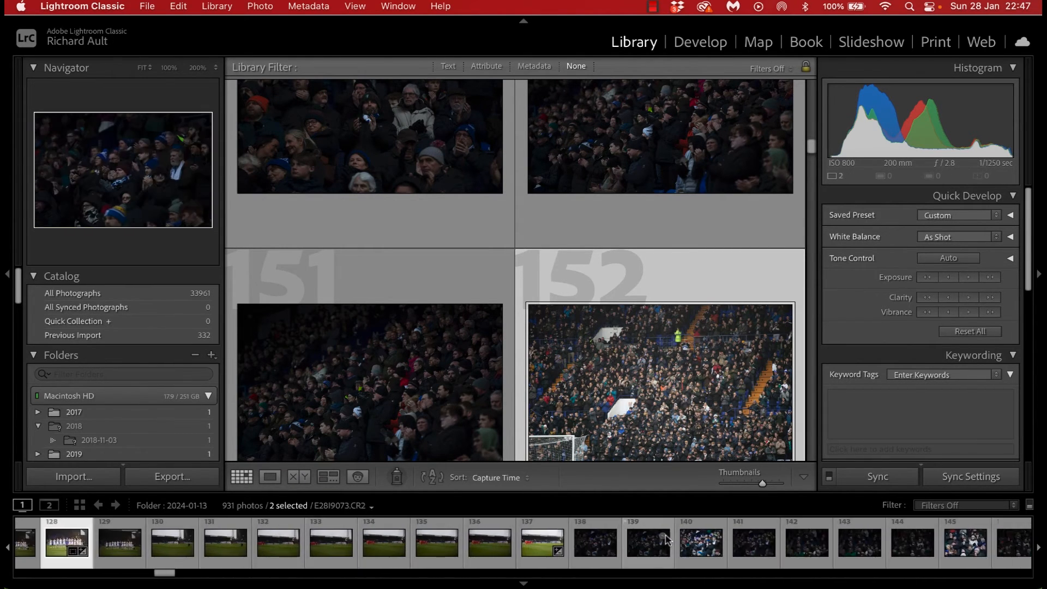
scroll(666, 539, down, 10)
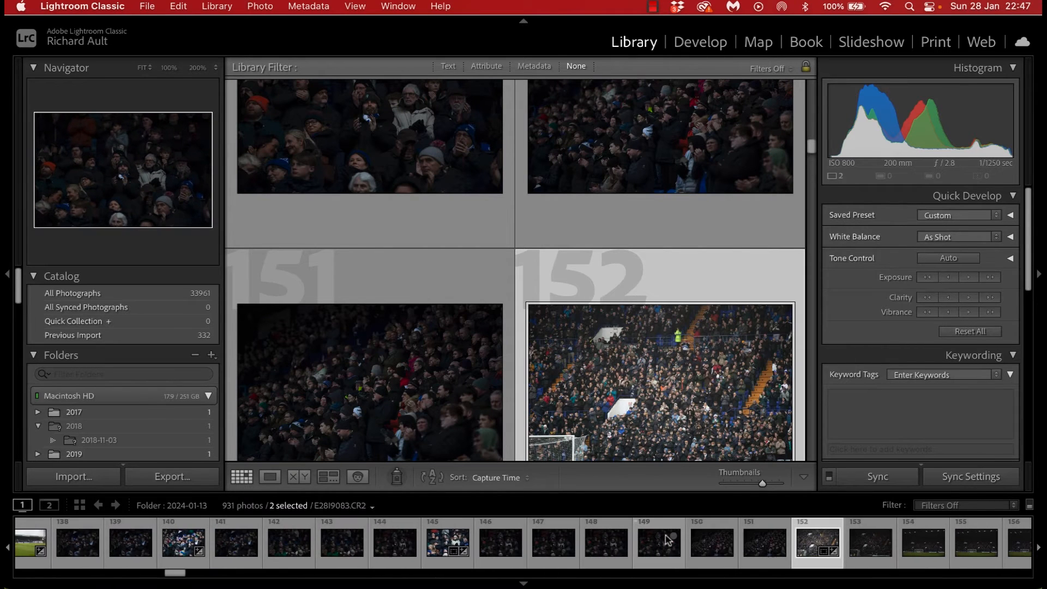
scroll(655, 546, up, 9)
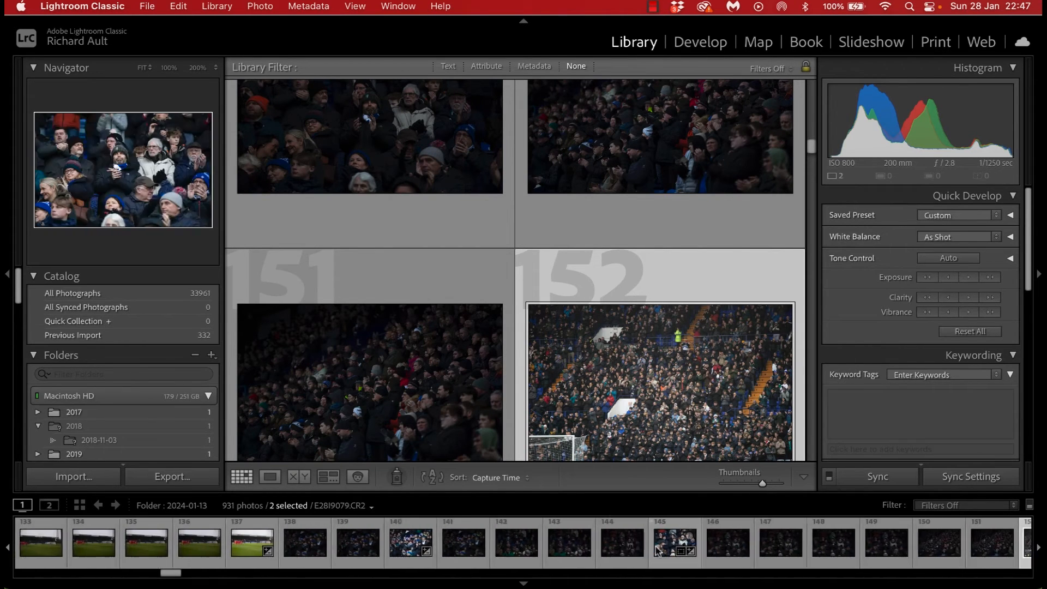
scroll(658, 550, up, 4)
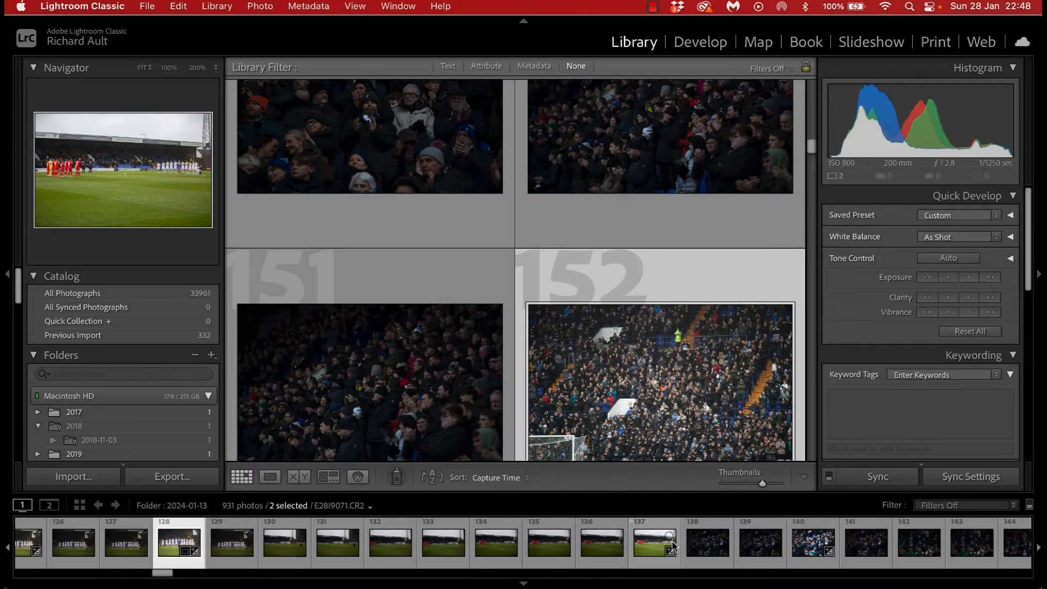
scroll(674, 545, down, 1)
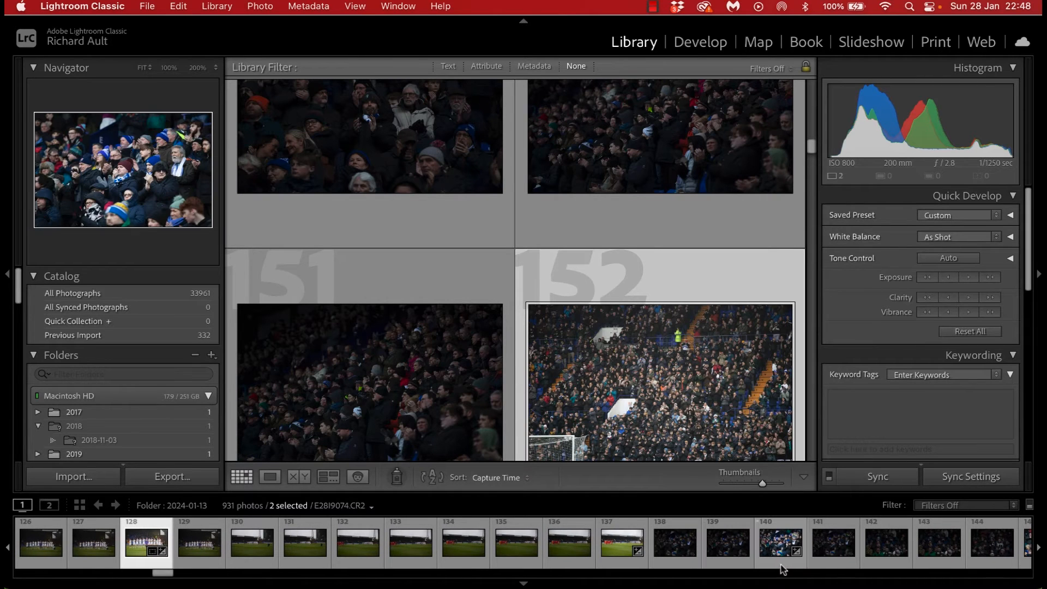
super+click(793, 550)
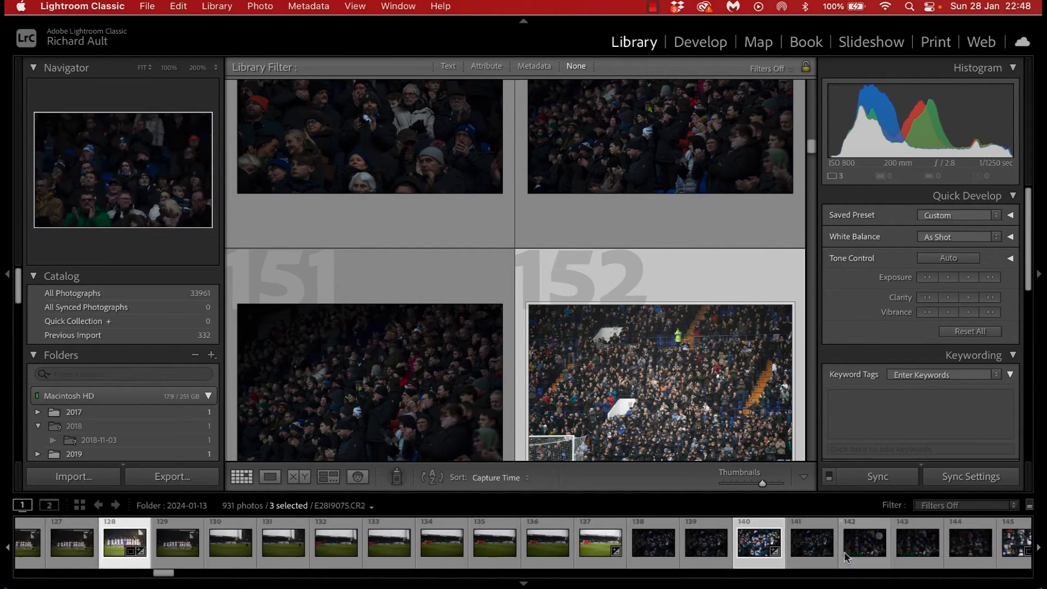
Remove crowd photo 152 from the selection, keeping team photo 128 and crowd photo 140 selected.
scroll(846, 551, down, 5)
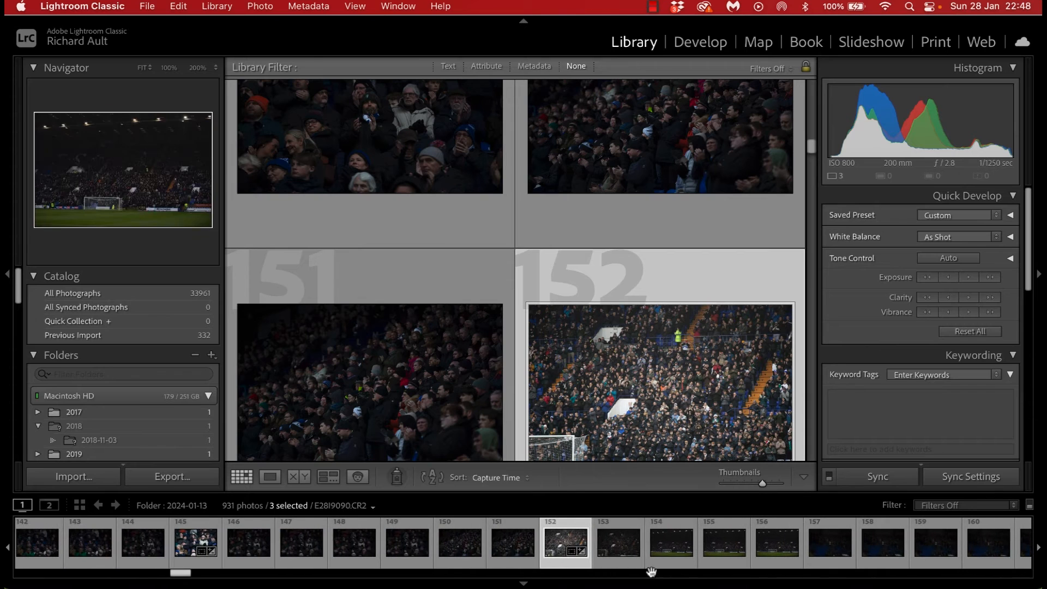
super+click(573, 551)
scroll(504, 562, up, 7)
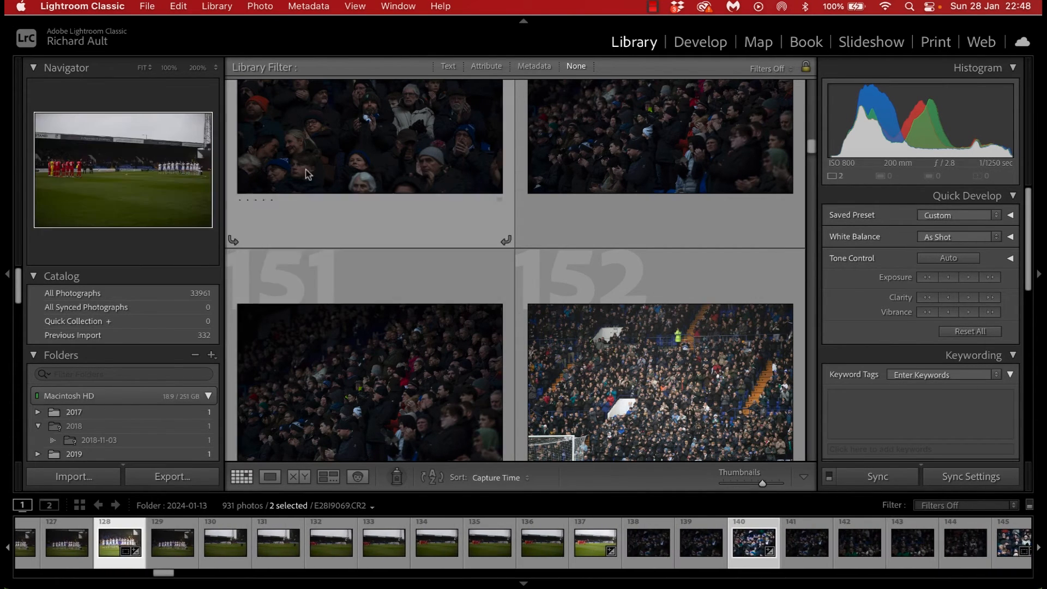
Batch export the two selected photos with both the DEMO WATERMARKED and HI-RES presets.
click(150, 8)
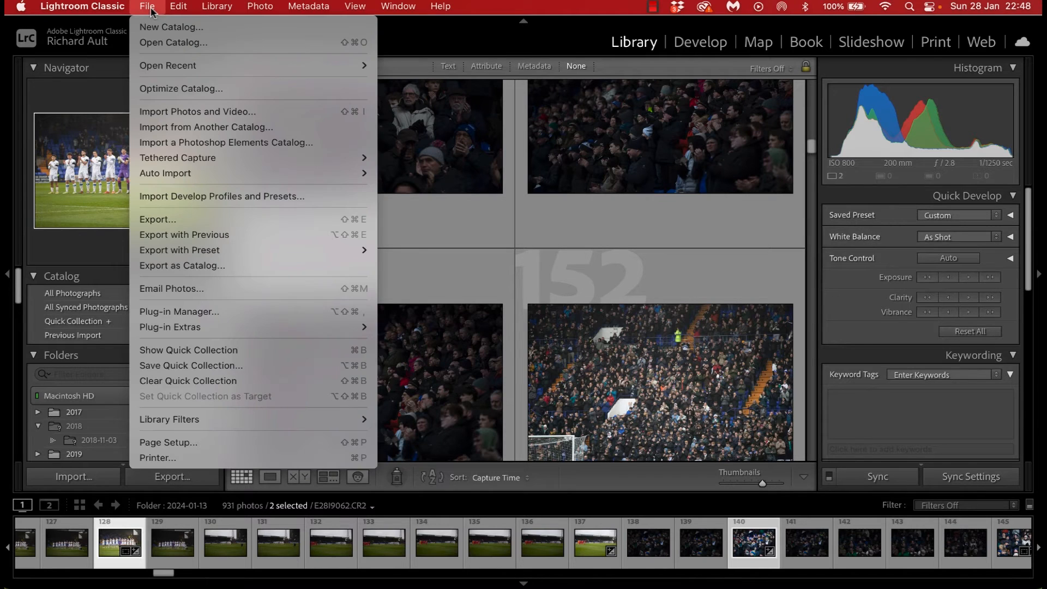
click(231, 217)
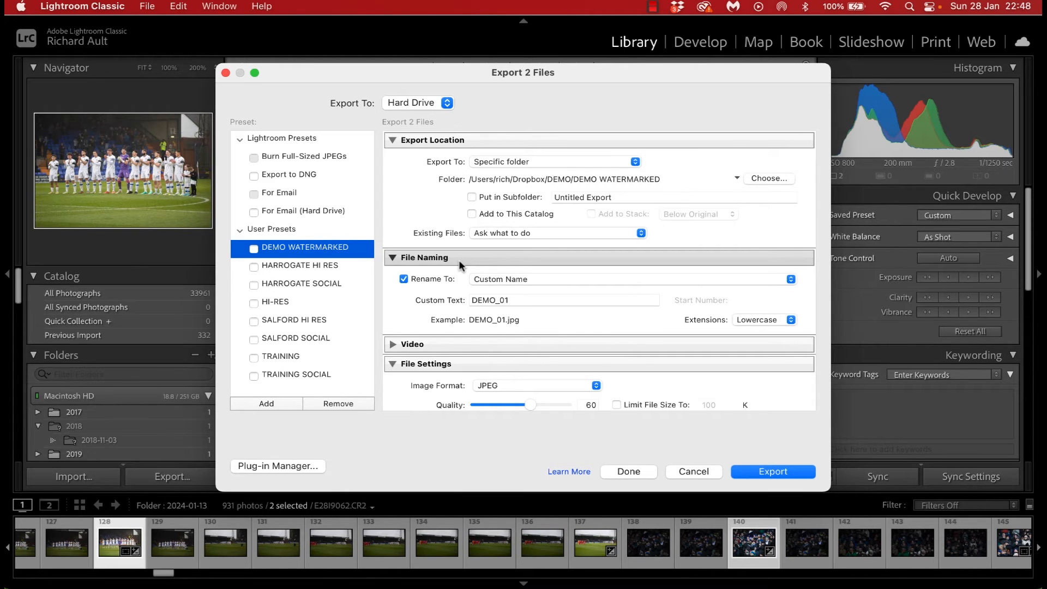
click(253, 248)
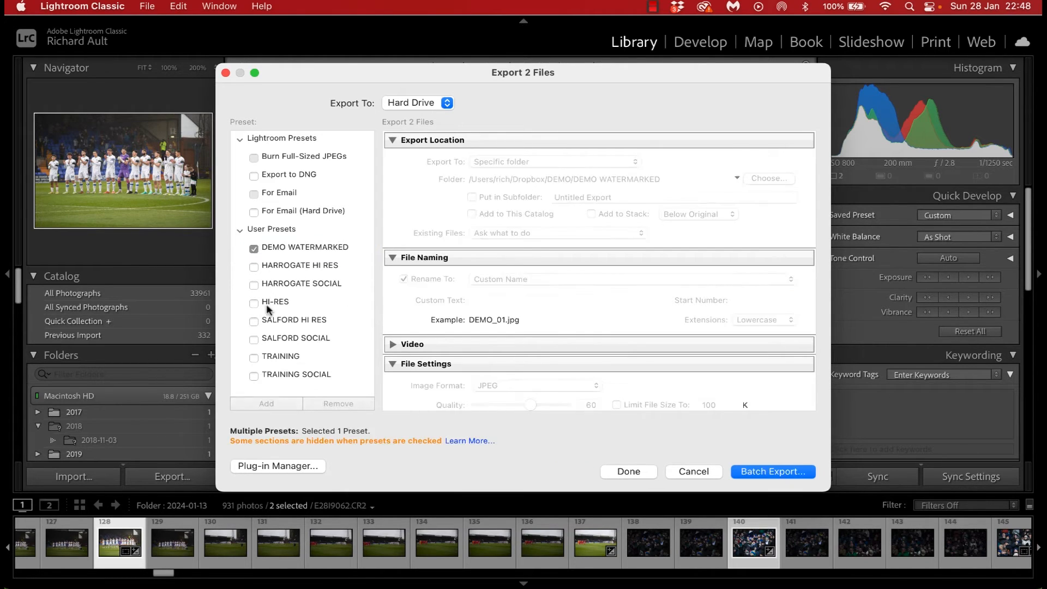
click(256, 304)
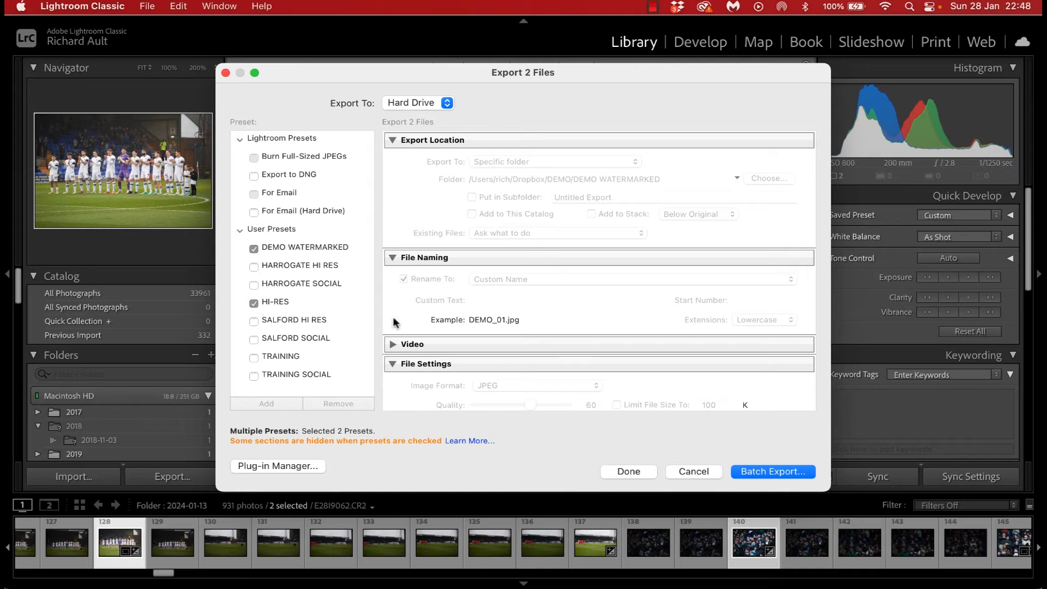
click(753, 472)
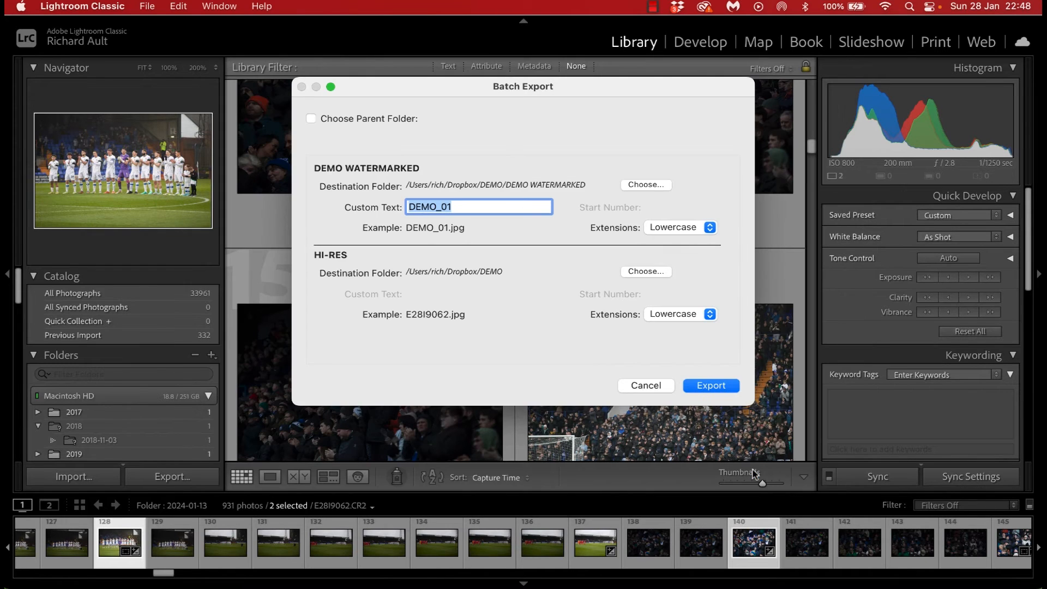
click(706, 387)
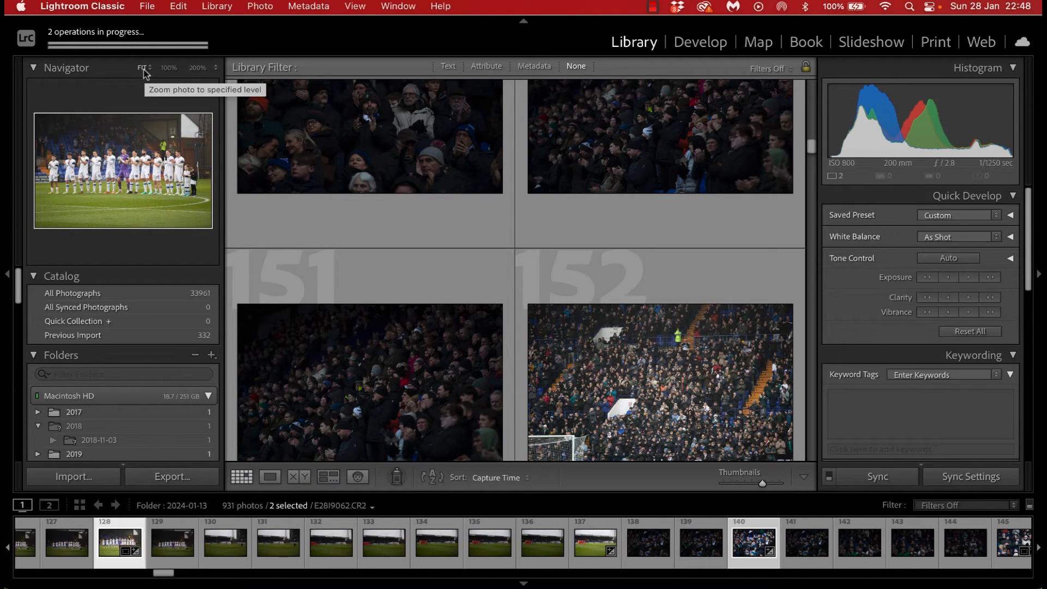
In Finder, show the DEMO folder as a list and check the exported E28I9062.jpg and E28I9074.jpg.
click(40, 584)
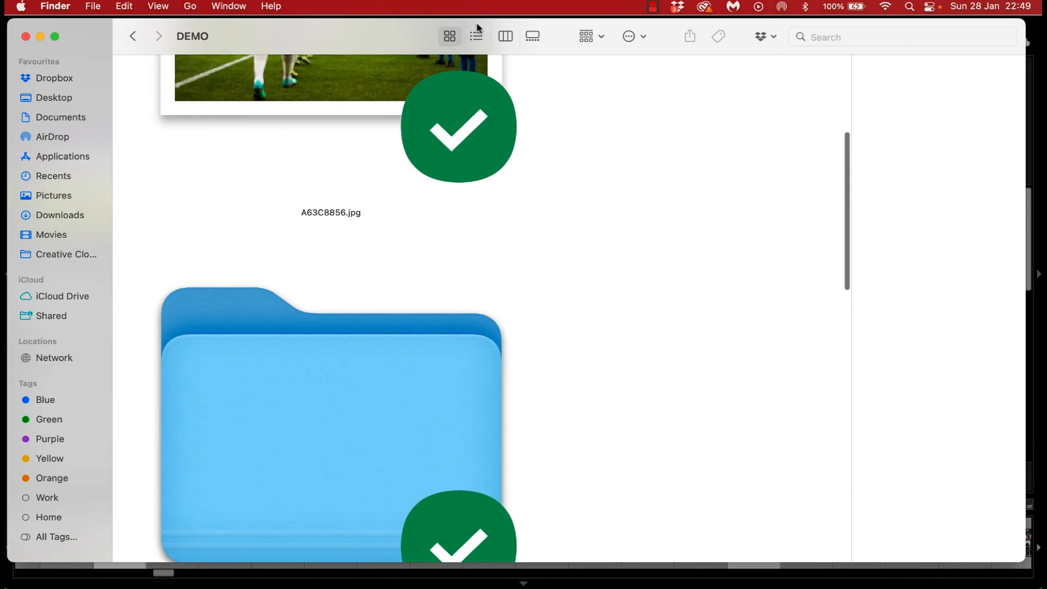
click(476, 34)
click(285, 115)
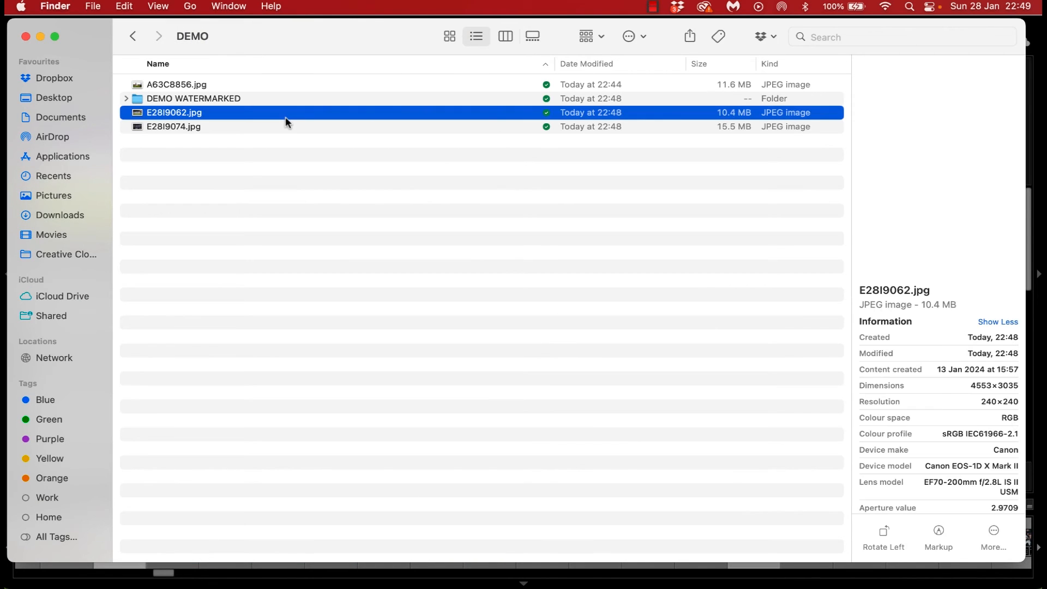
key(Down)
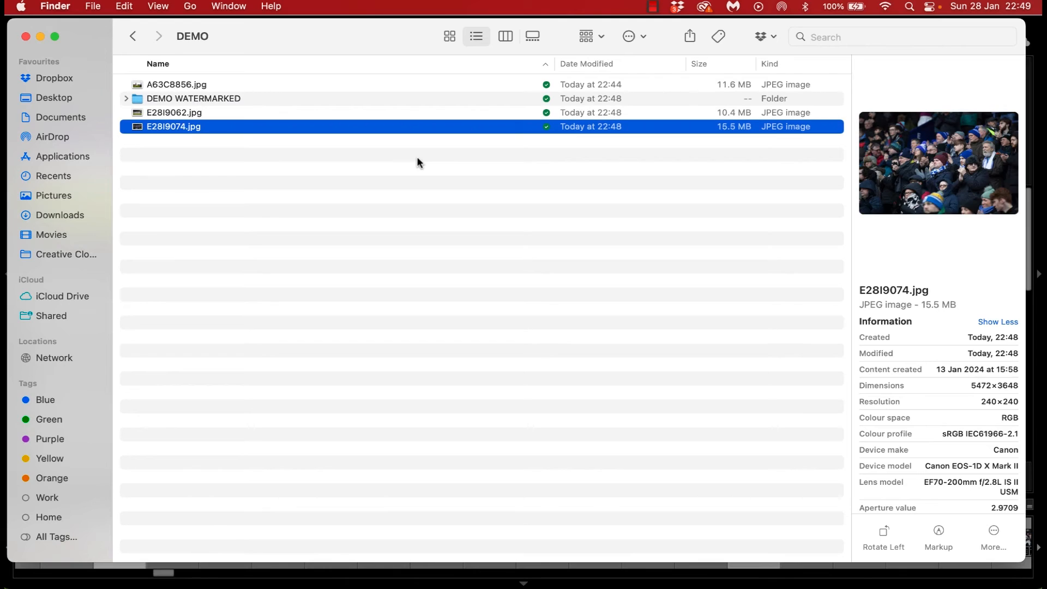
key(Up)
key(Down)
key(Up)
Open the DEMO WATERMARKED folder and preview the watermarked JPEGs, including DEMO_01-DEMO WATERMARKED-2.jpg and DEMO_01-DEMO WATERMARKED-3.jpg.
double_click(278, 99)
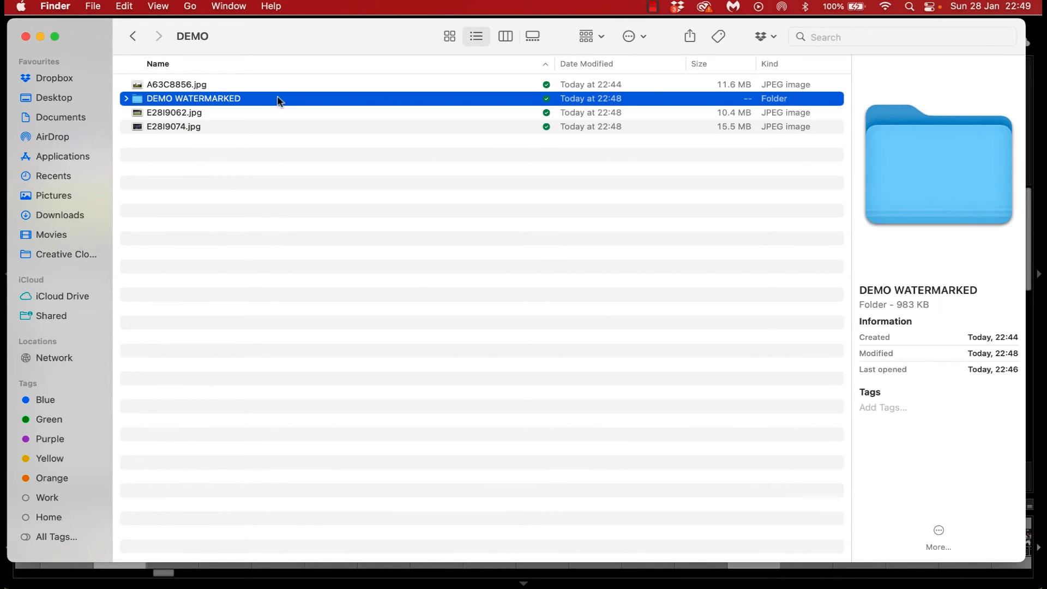
click(270, 112)
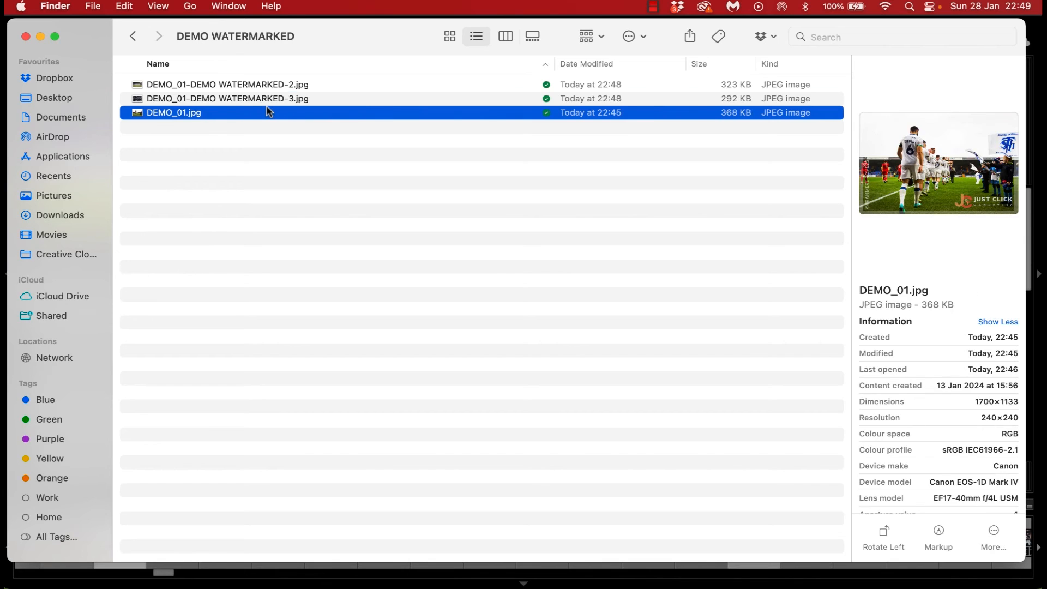
key(Up)
key(Up)
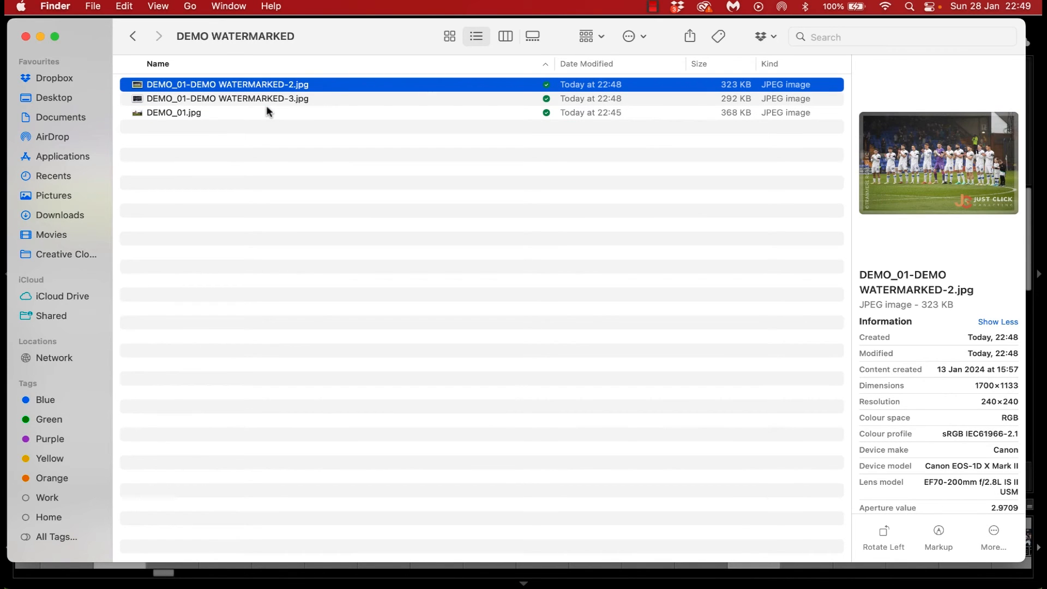
key(Down)
key(Up)
key(Down)
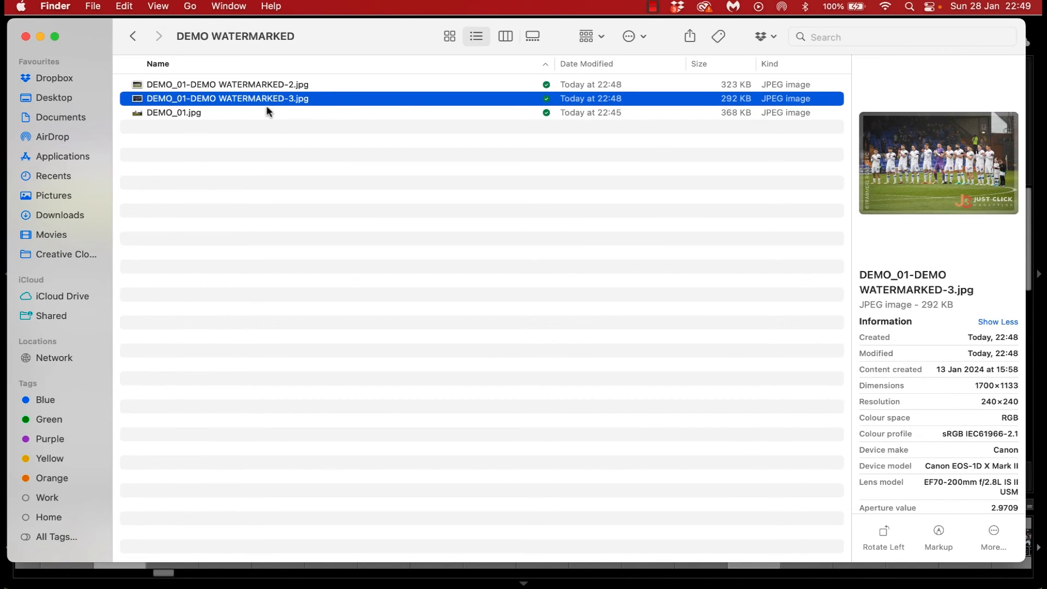
key(Down)
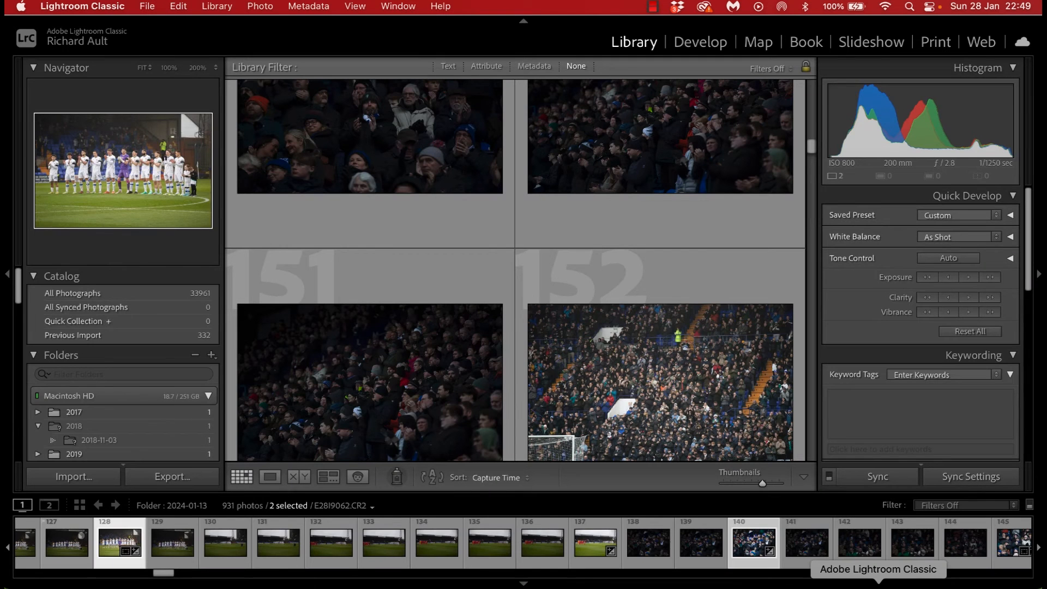
Back in Lightroom Classic, select match action photos 168 and 171 and export them with the previous export settings.
click(897, 579)
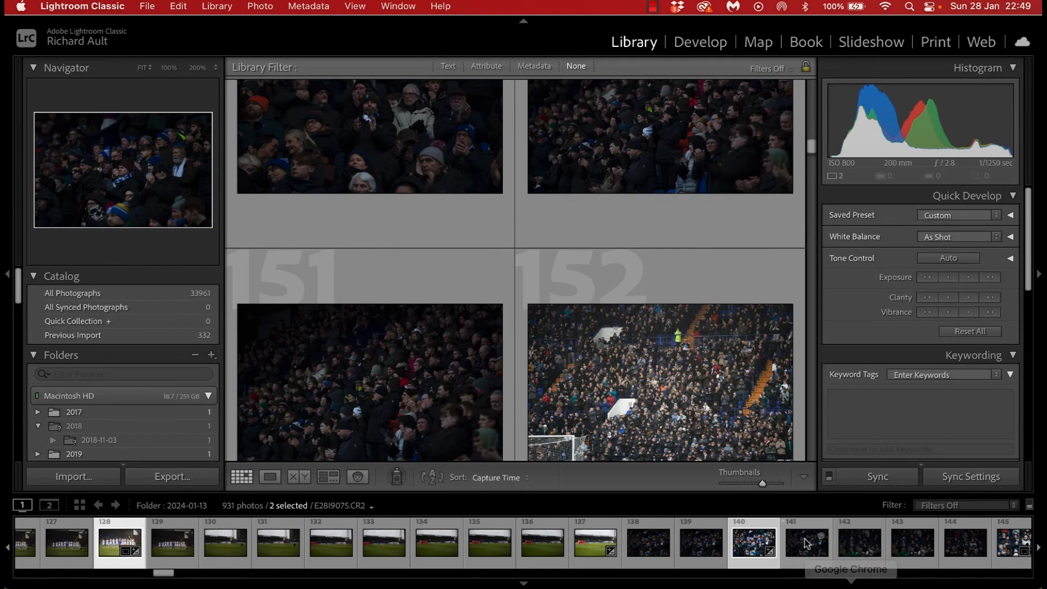
scroll(806, 542, right, 10)
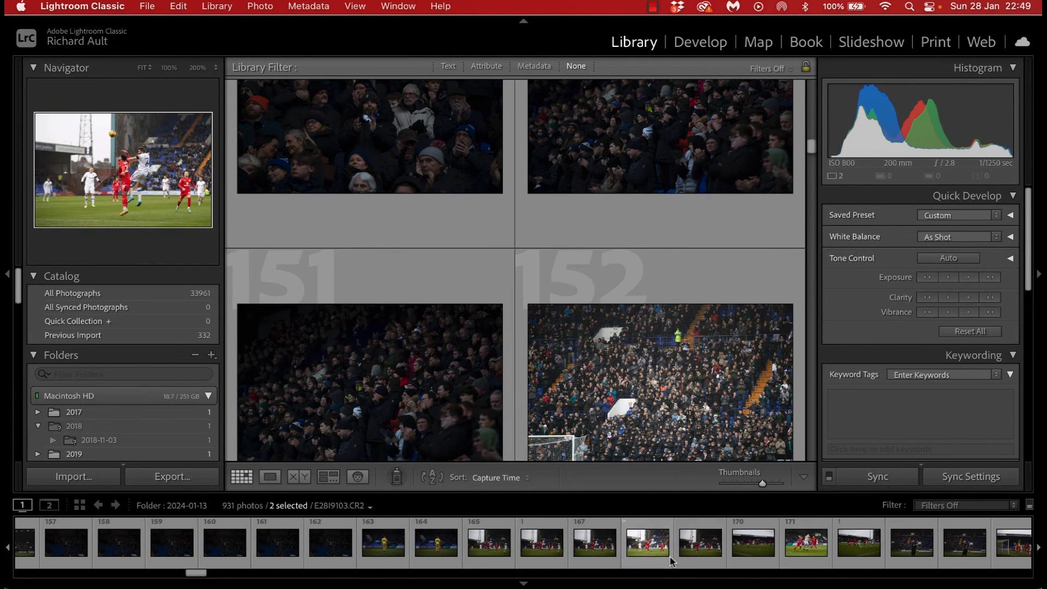
click(657, 561)
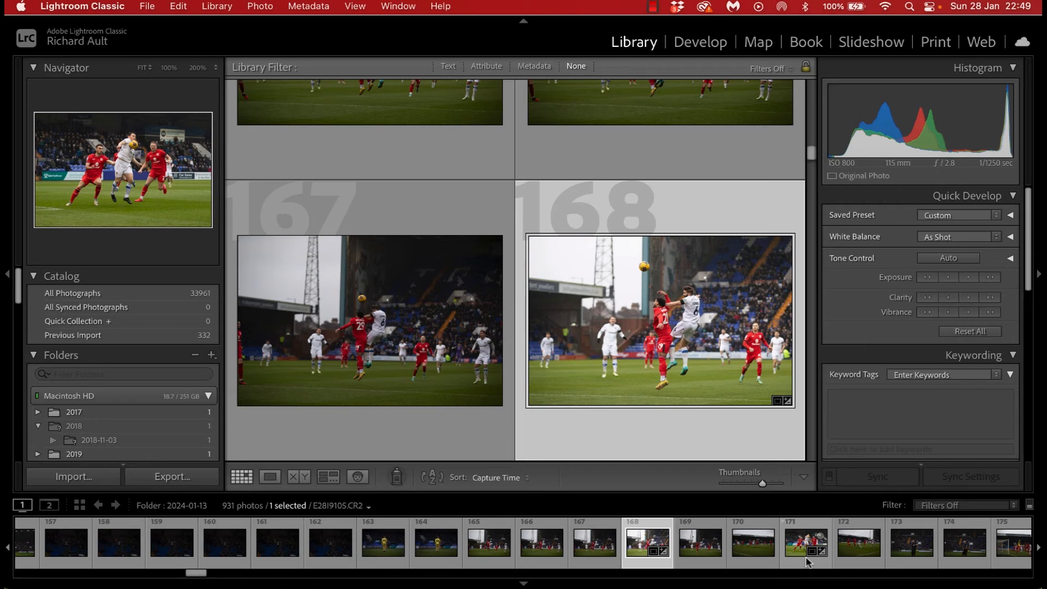
super+click(806, 562)
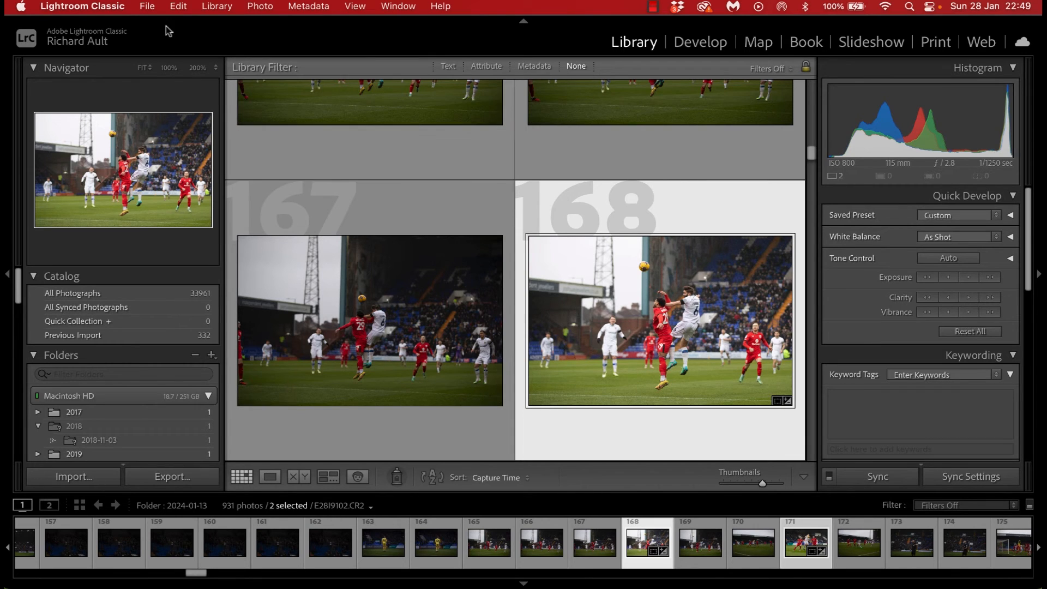
super+click(824, 559)
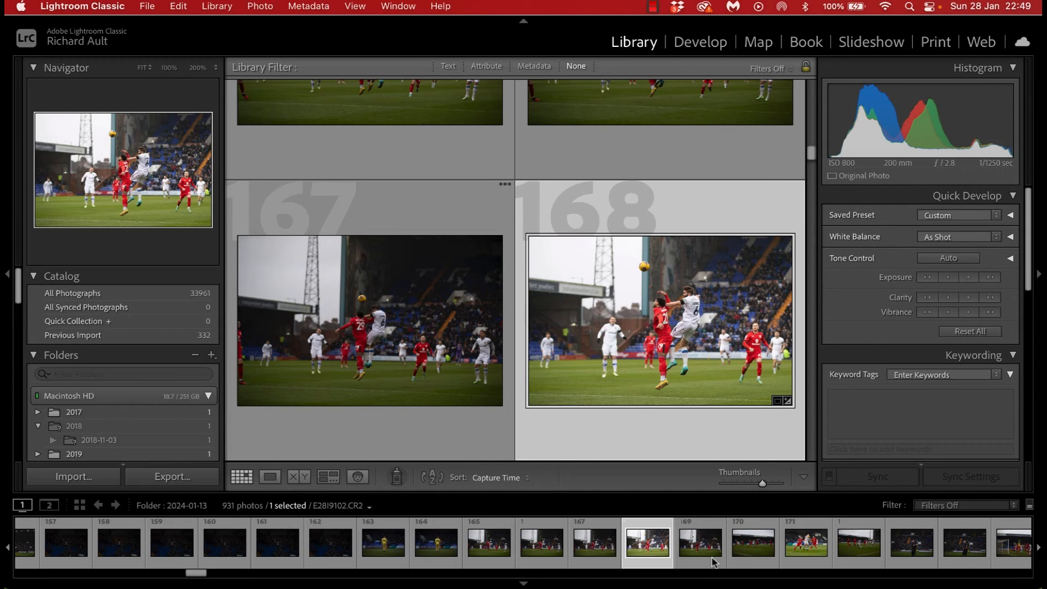
super+click(809, 559)
click(153, 7)
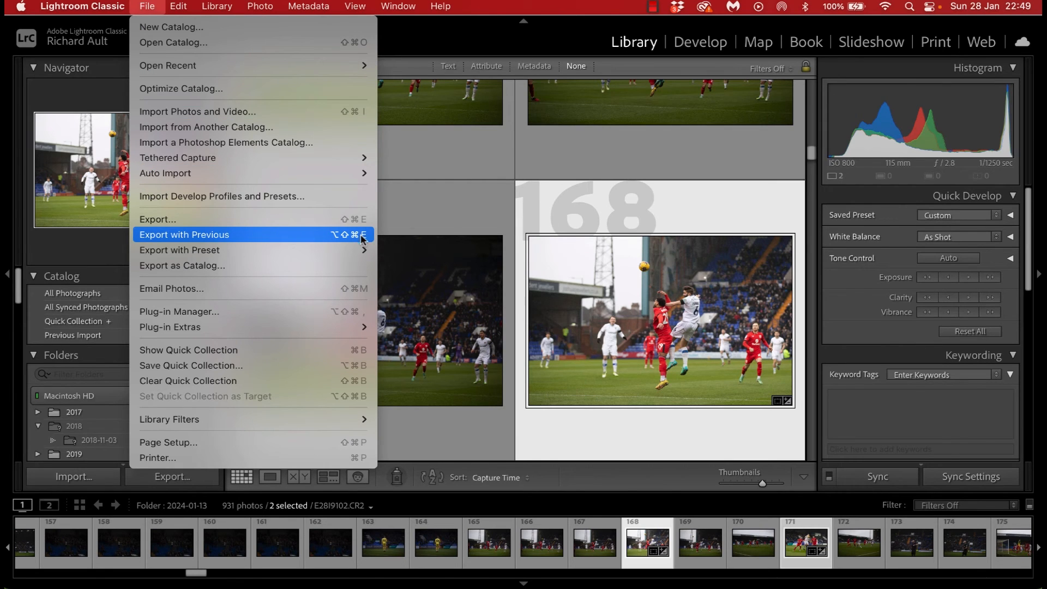
click(226, 235)
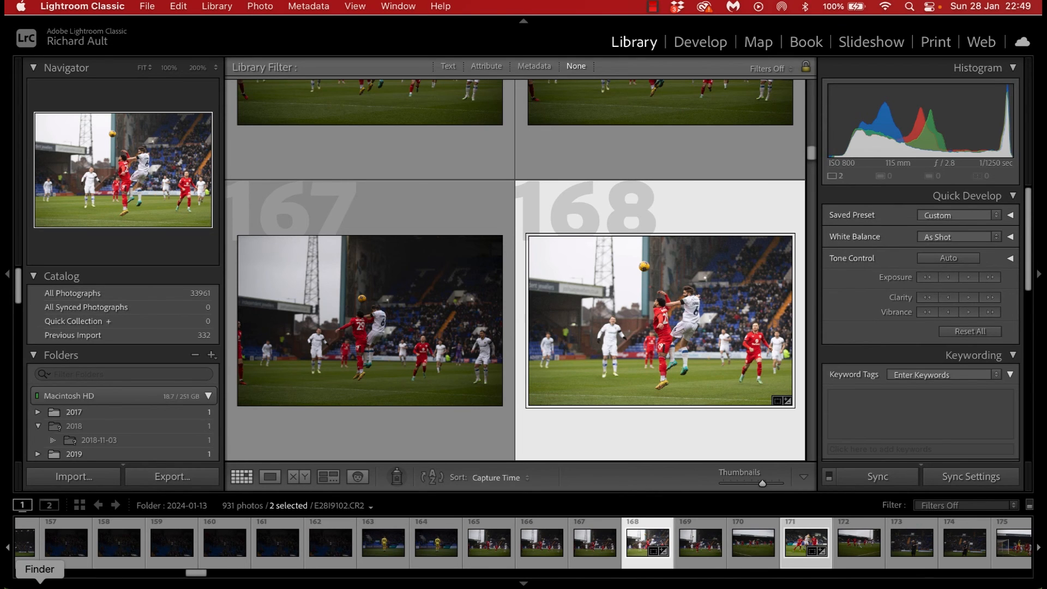
In Finder's DEMO WATERMARKED folder, preview the watermarked exports from DEMO_01-DEMO WATERMARKED-2.jpg through DEMO_01-DEMO WATERMARKED-5.jpg.
click(39, 583)
click(312, 85)
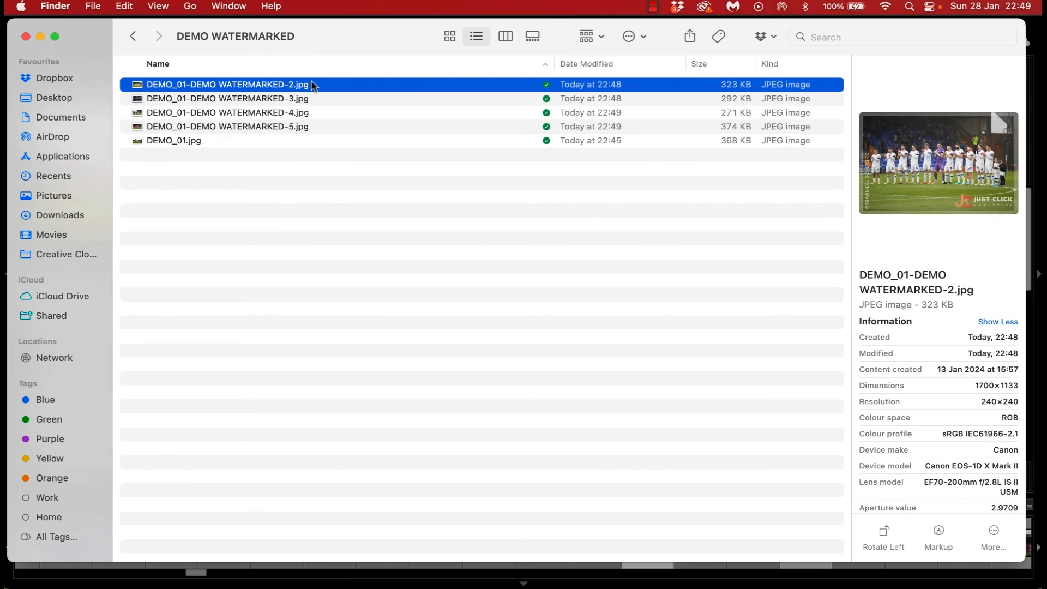
key(Down)
key(Down)
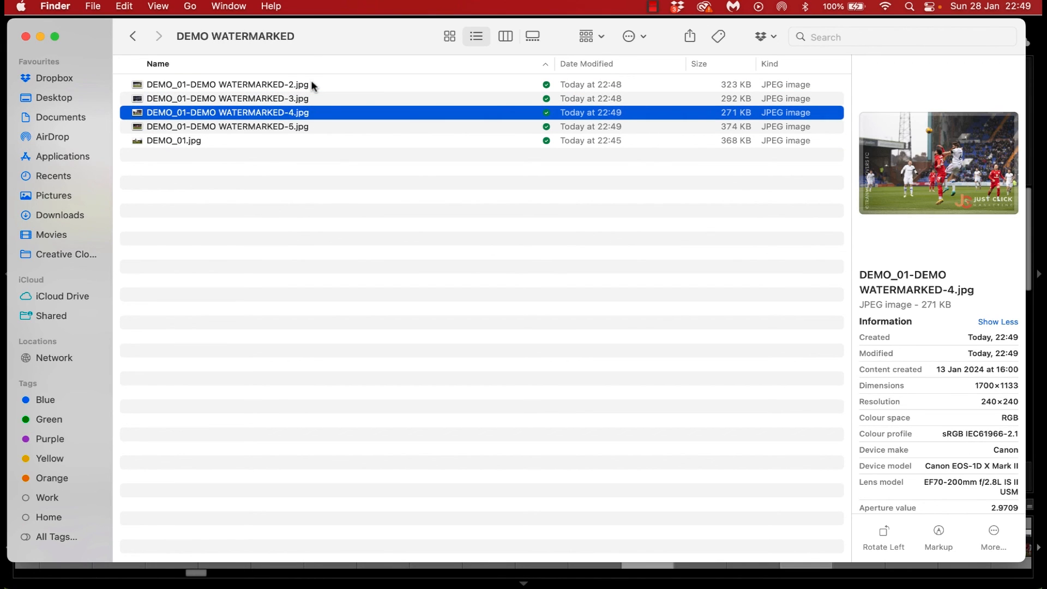
key(Down)
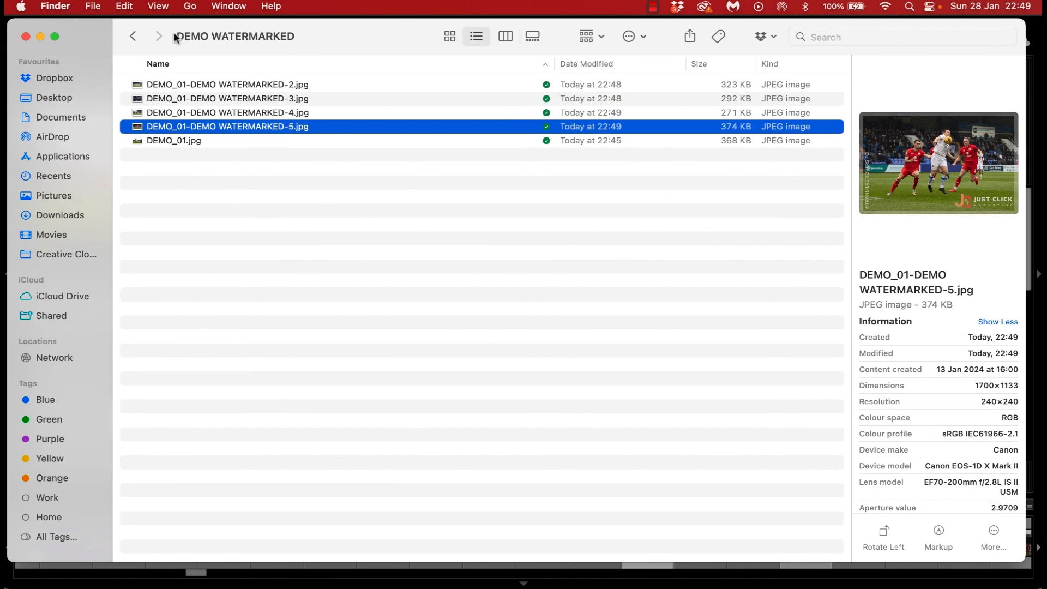
Return to the DEMO folder and step through the high-resolution exports, starting from E28I9062.jpg.
click(133, 36)
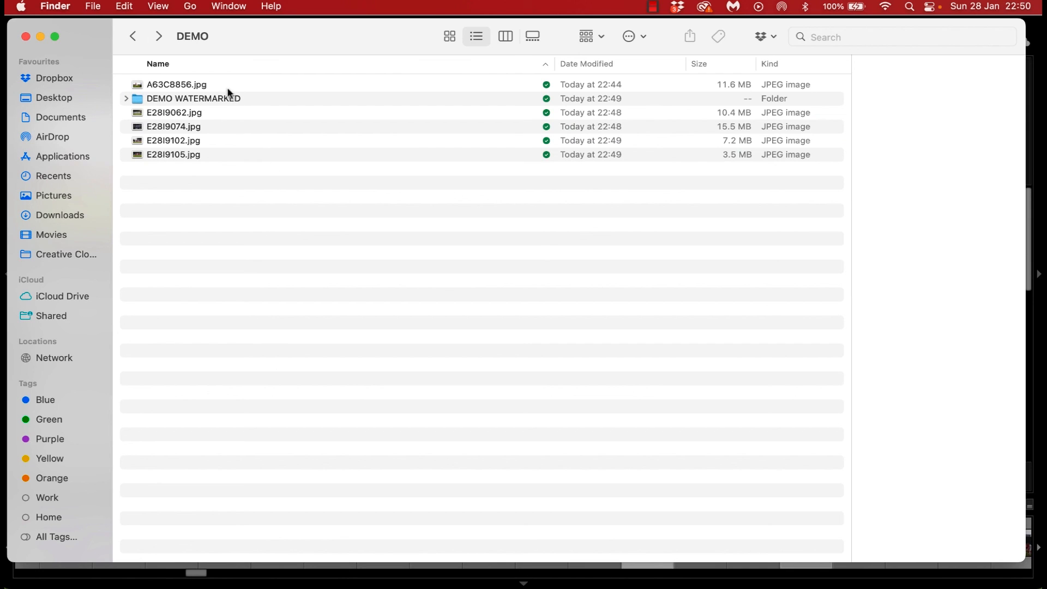
click(217, 113)
key(Down)
key(Down)
key(Down)
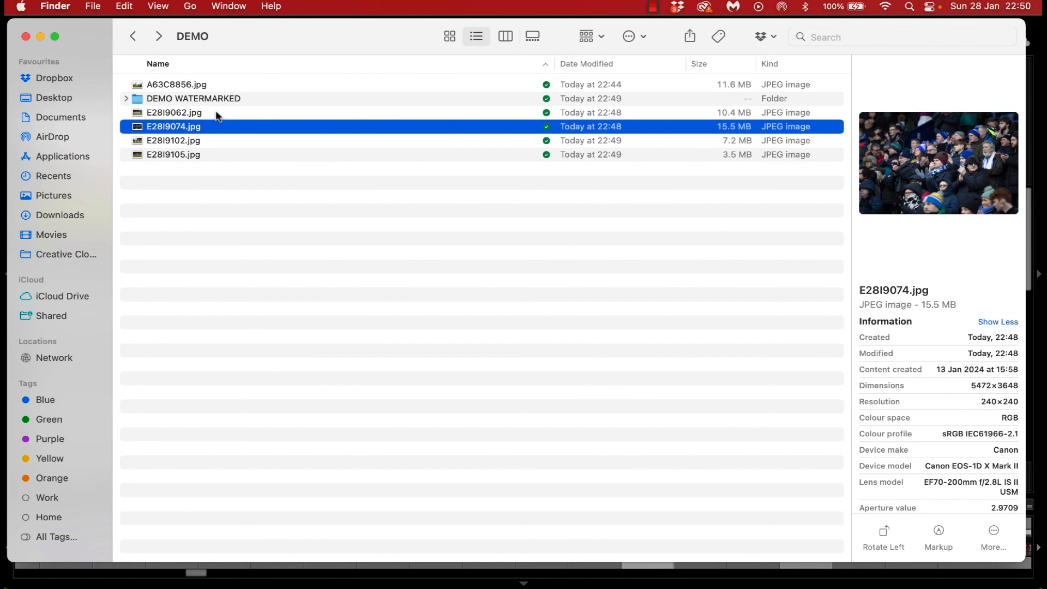